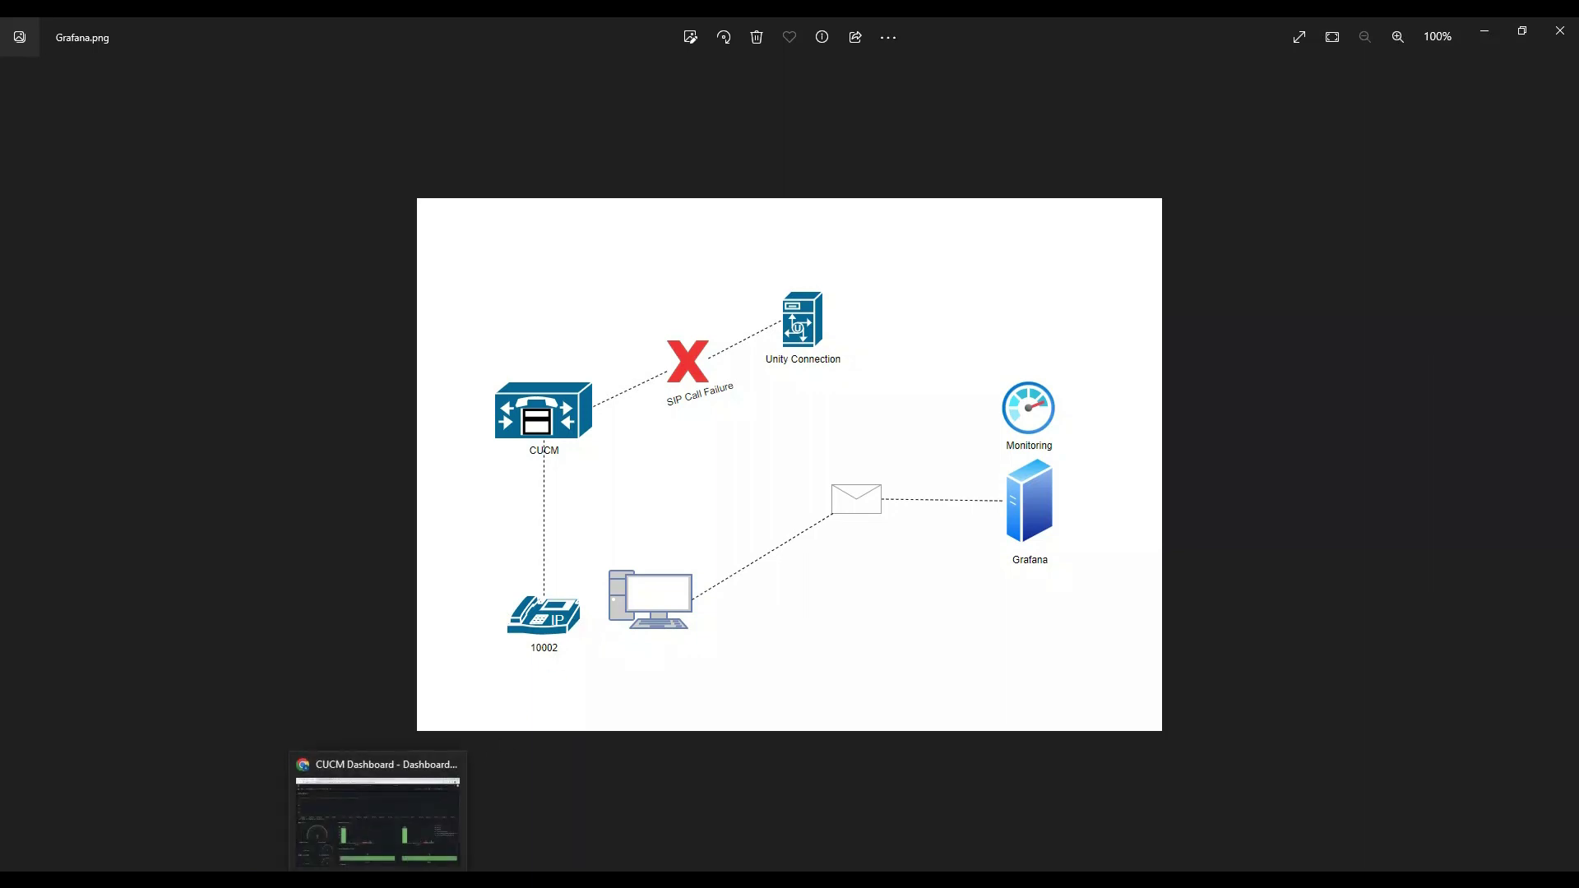
- Open UnityConnection_SIP_Trunk's Trunk Configuration in CUCM and check its No Service out-of-service duration
{"action": "left_click", "coordinate": [379, 849]}
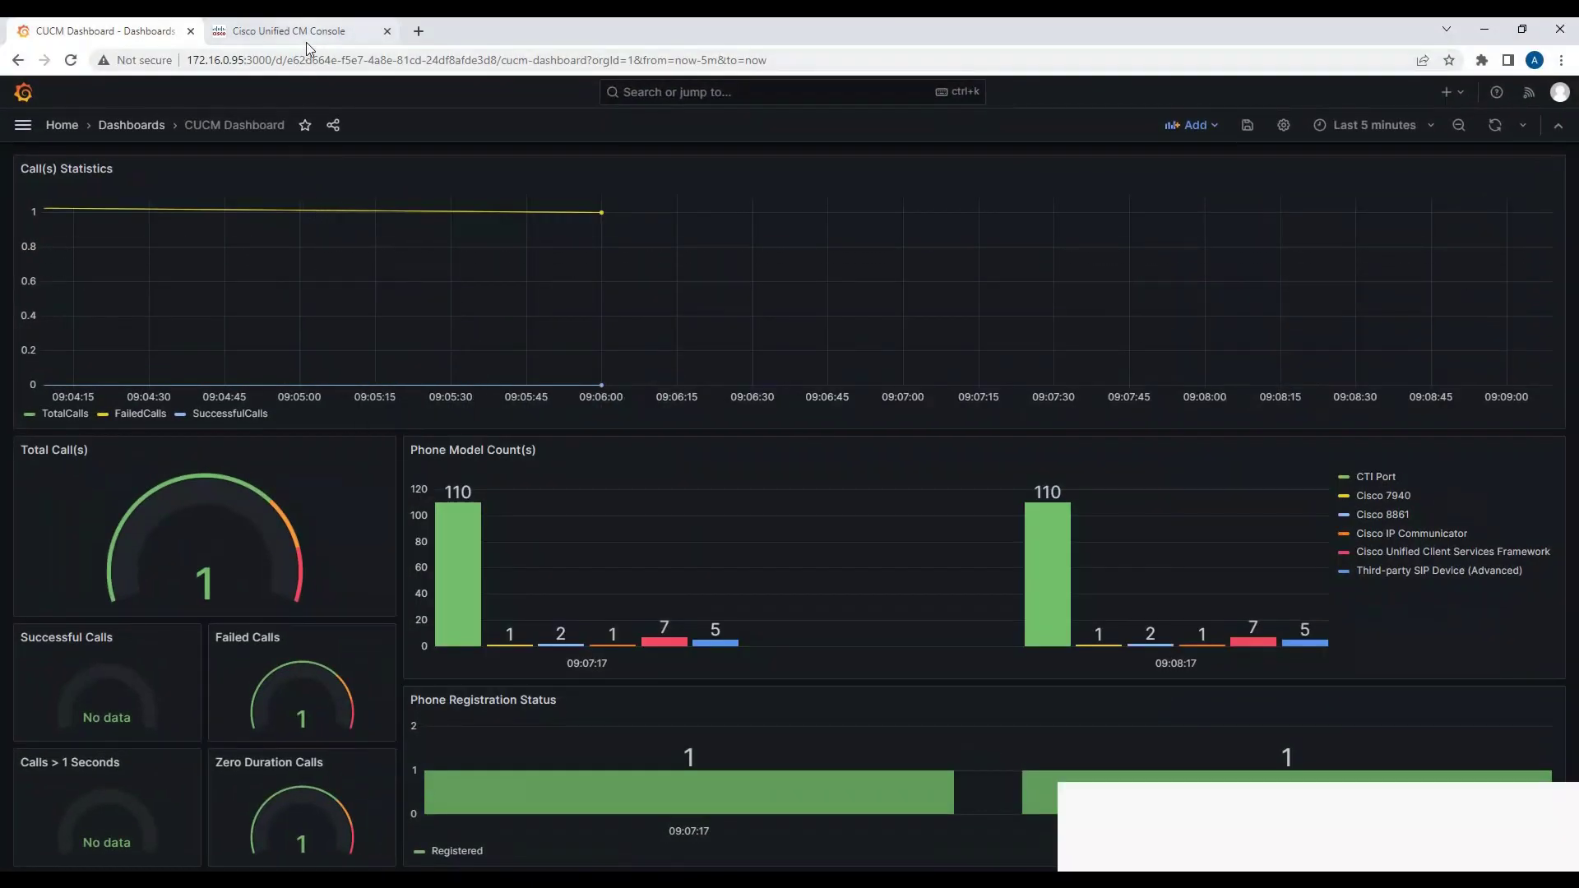
{"action": "left_click", "coordinate": [305, 37]}
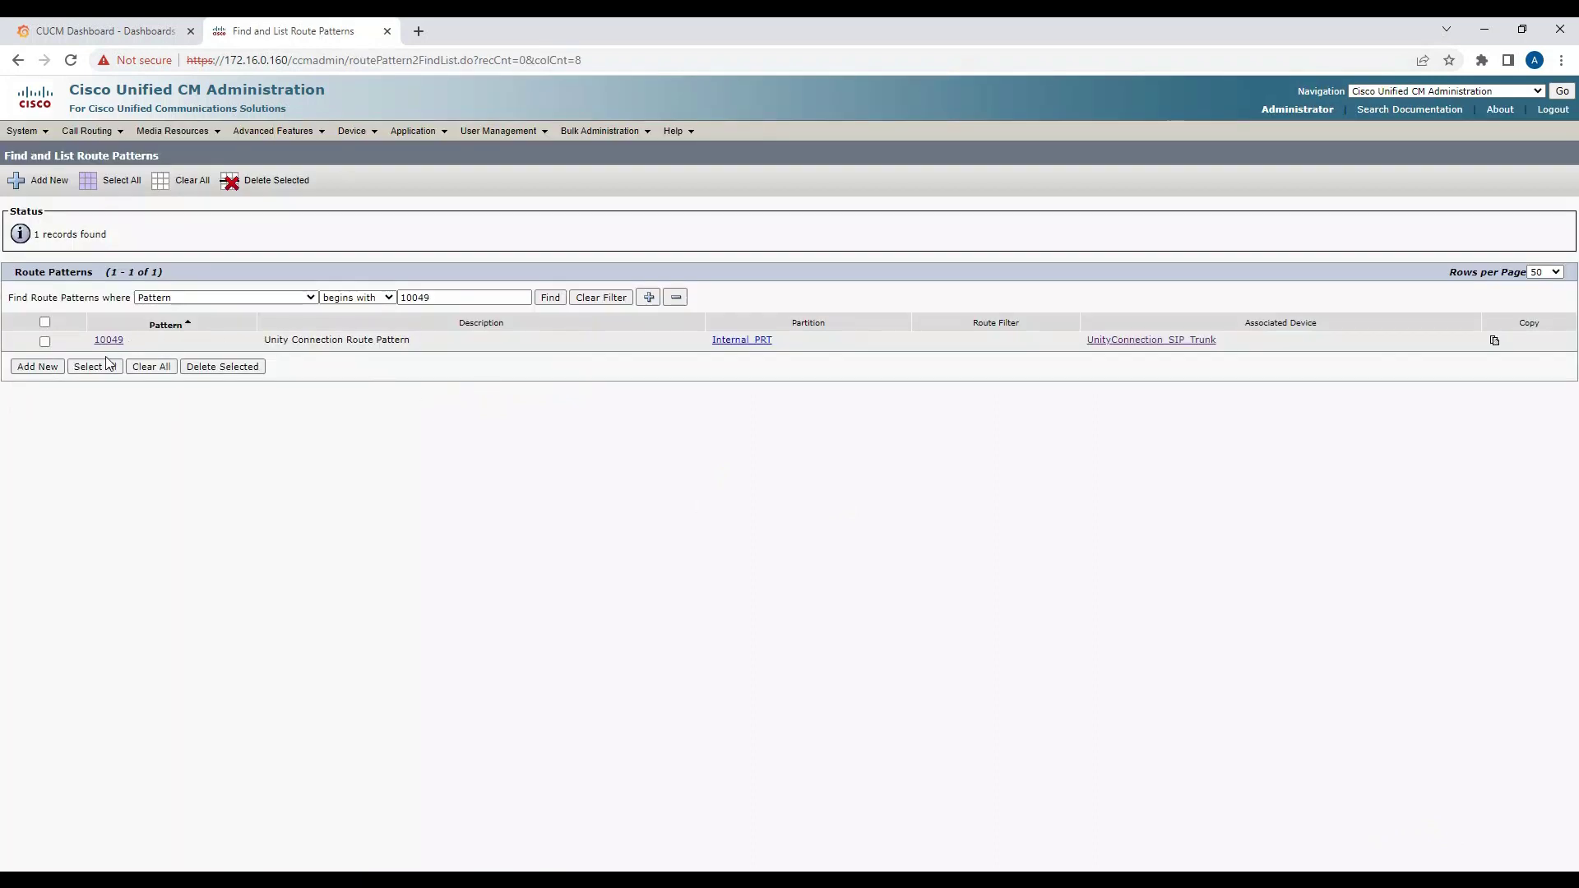
{"action": "left_click", "coordinate": [1138, 350]}
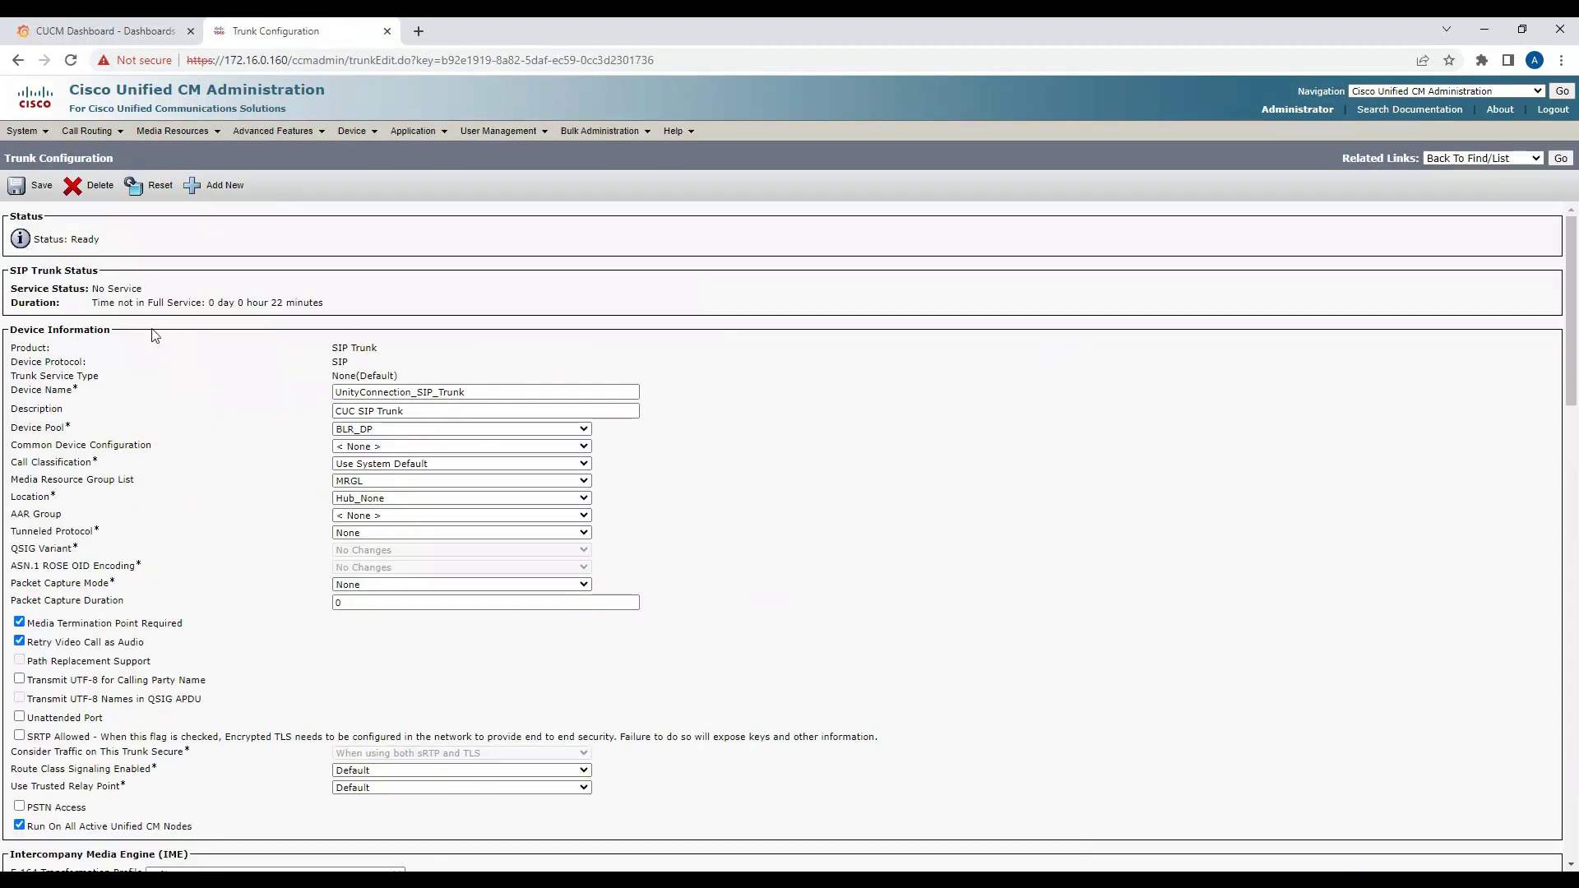
{"action": "left_click_drag", "start_coordinate": [94, 304], "coordinate": [318, 303]}
{"action": "left_click", "coordinate": [317, 303]}
- Return to the CUCM Dashboard, reload it for fresh data, and bring up the time range choices
{"action": "left_click", "coordinate": [92, 31]}
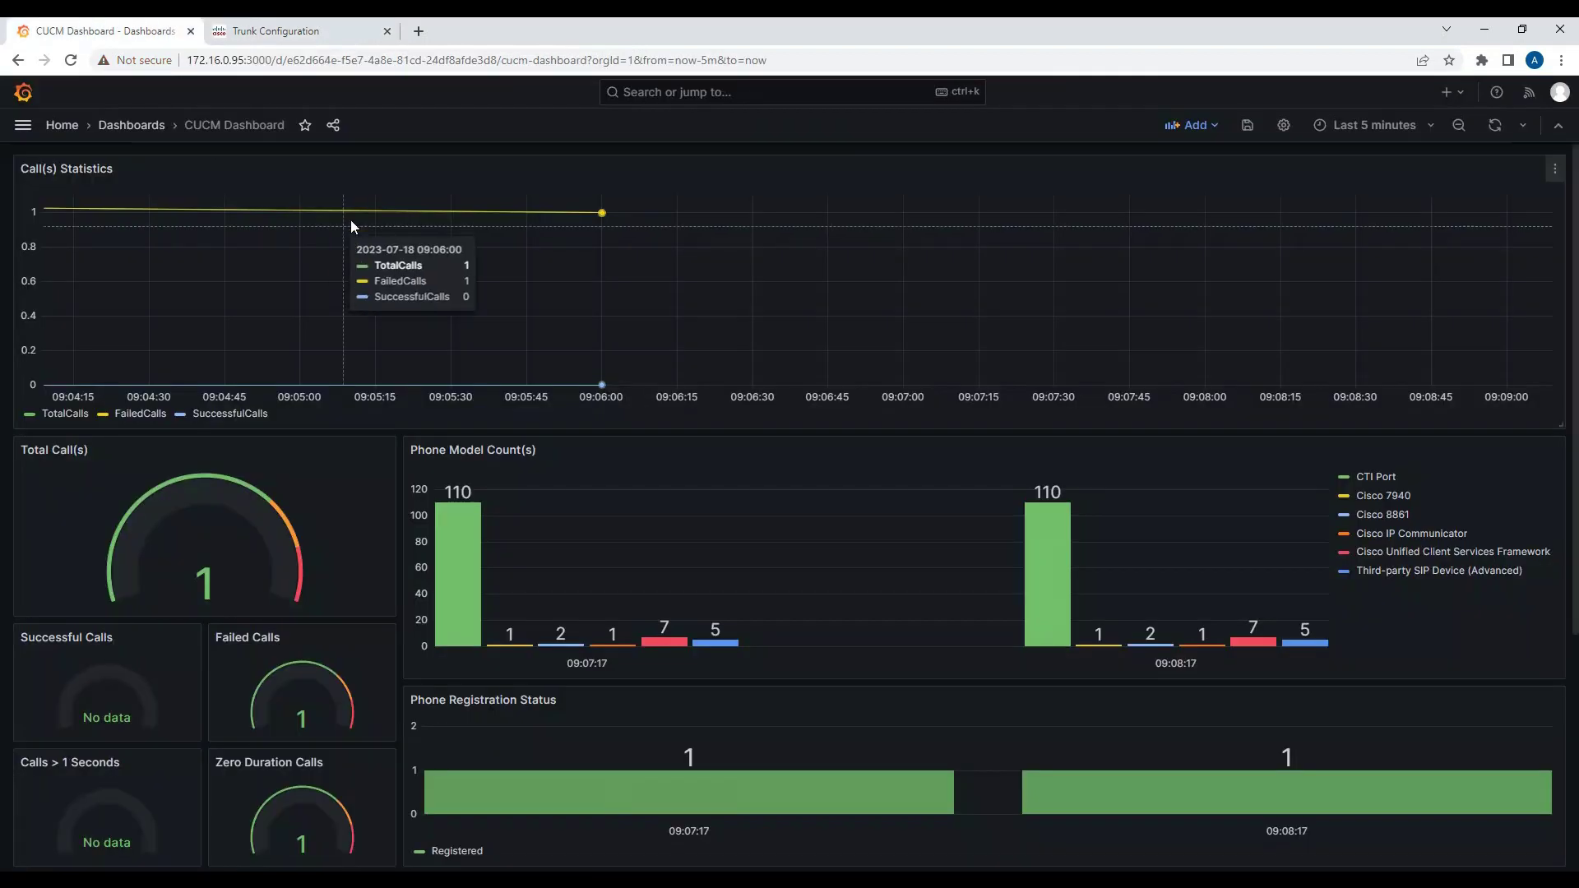
{"action": "left_click", "coordinate": [71, 60]}
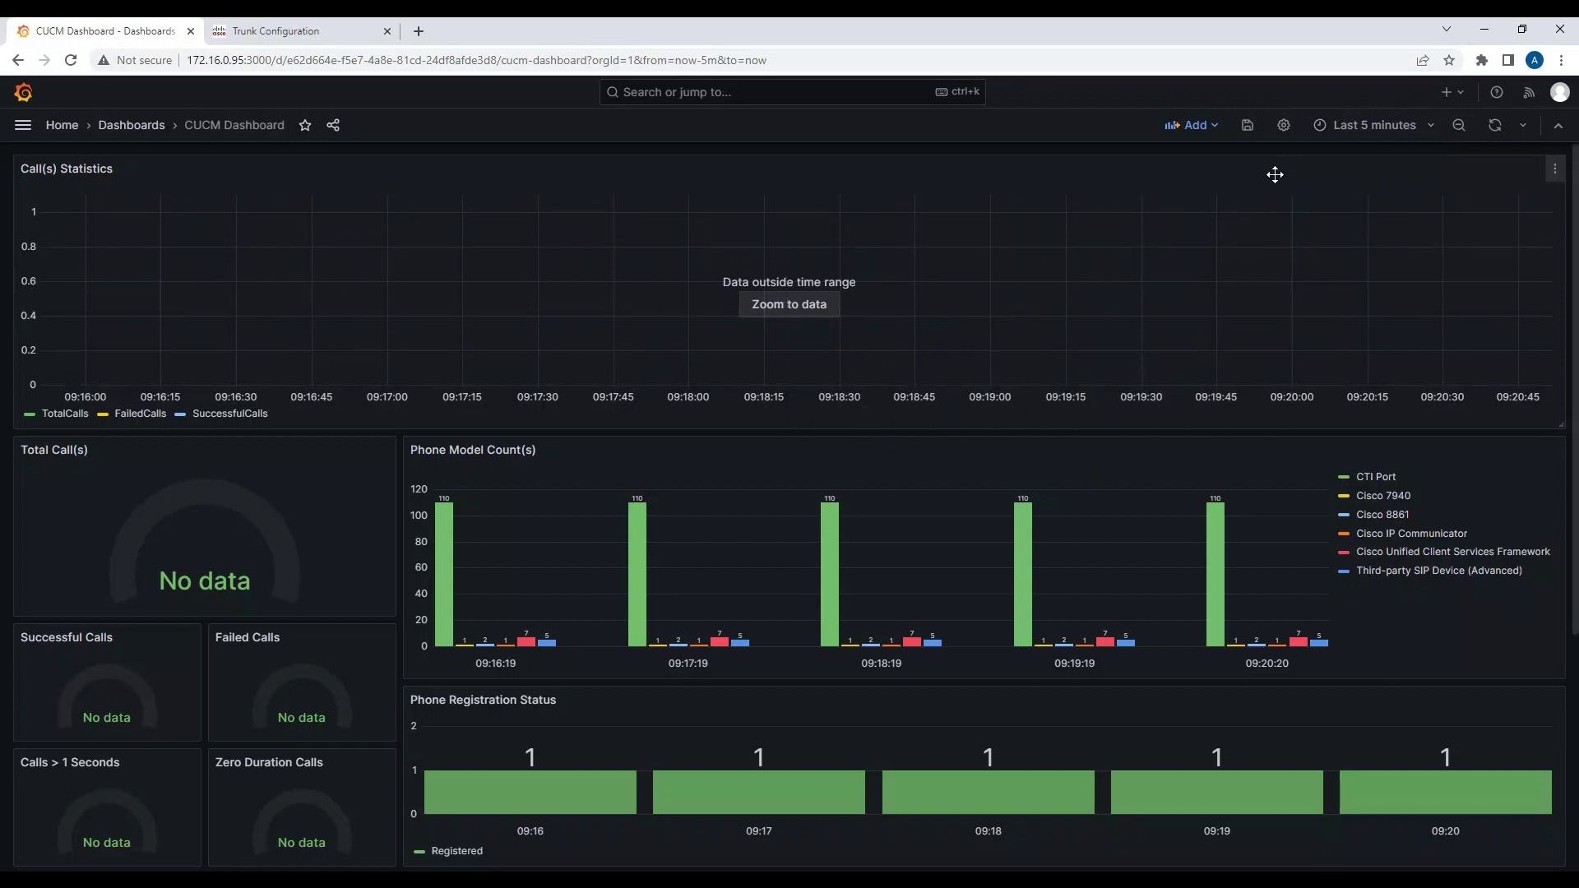
{"action": "left_click", "coordinate": [1400, 127]}
{"action": "scroll", "coordinate": [1357, 345], "scroll_direction": "down", "scroll_amount": 3}
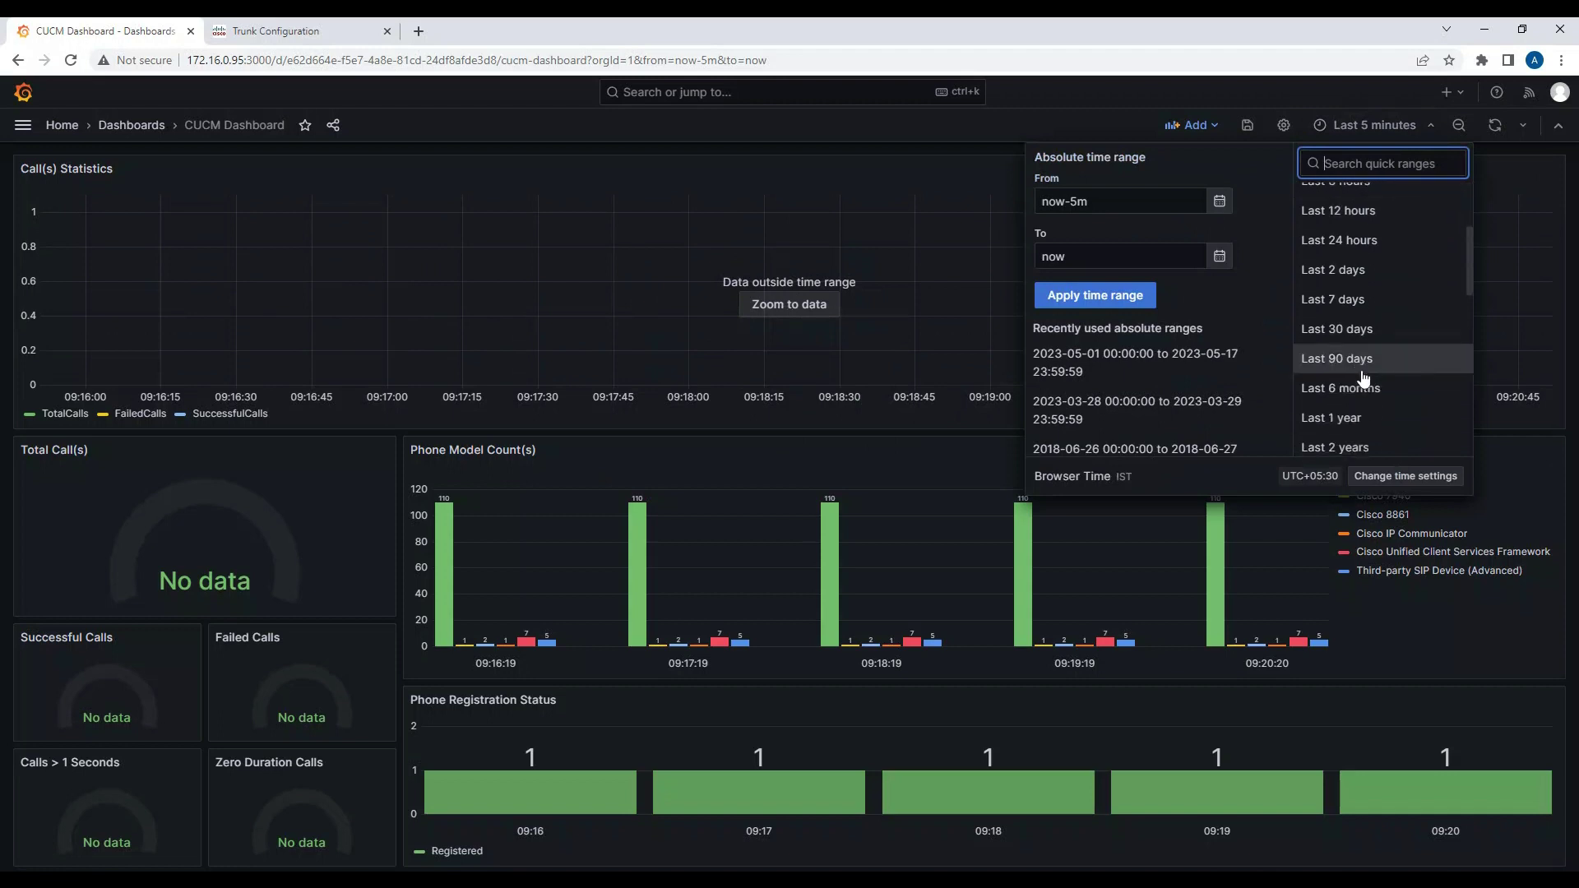
- Switch the dashboard to Last 90 days and review the 866 calls: 584 successful, 282 failed
{"action": "left_click", "coordinate": [1362, 362]}
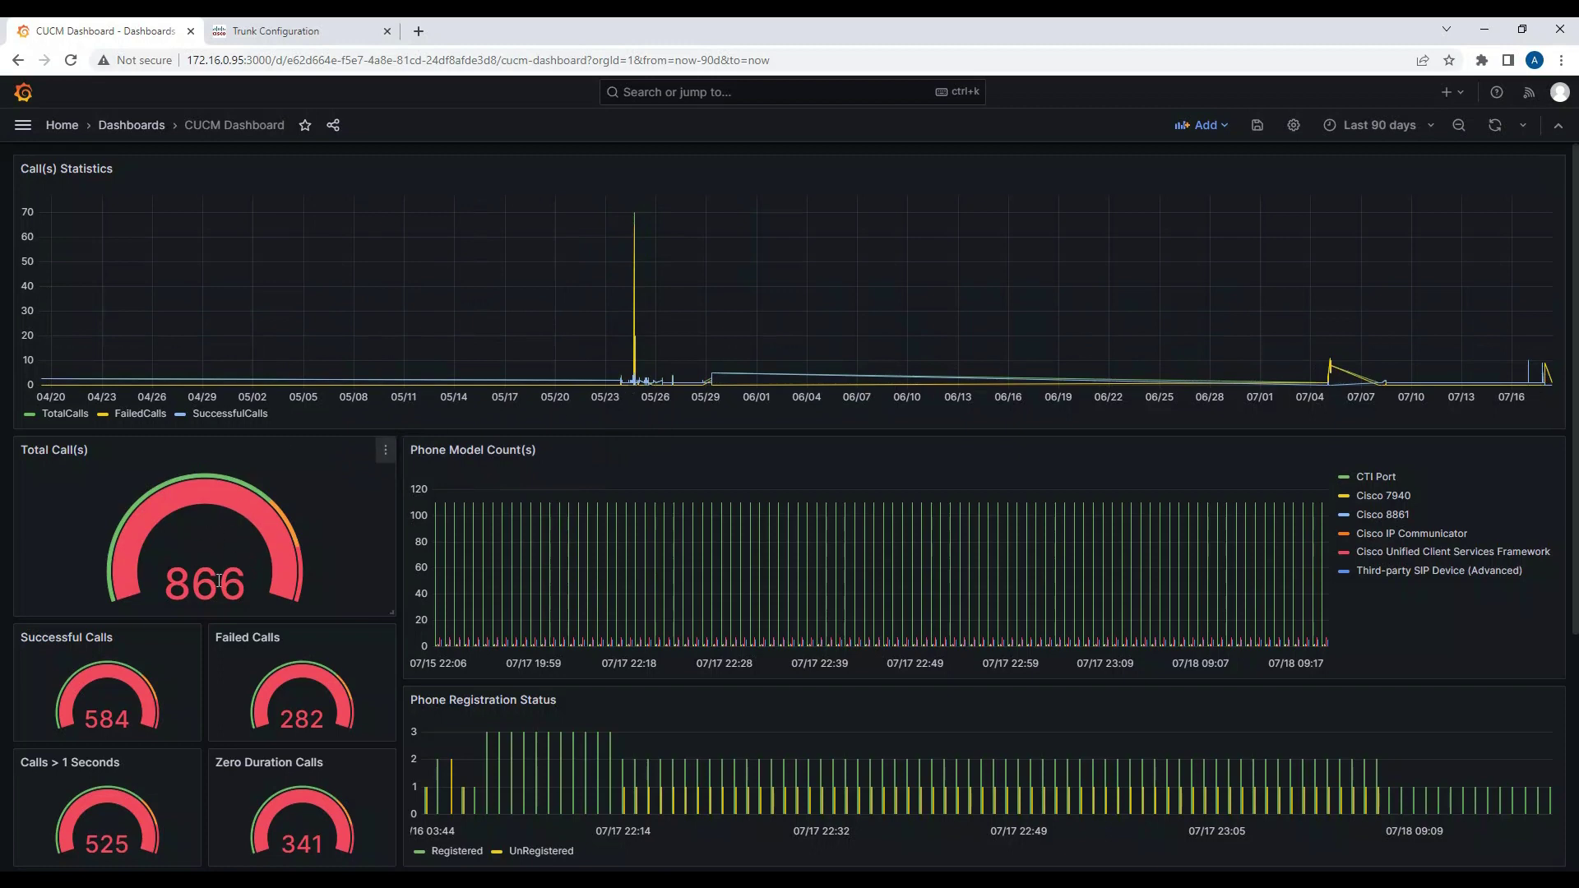
{"action": "scroll", "coordinate": [270, 560], "scroll_direction": "down", "scroll_amount": 1}
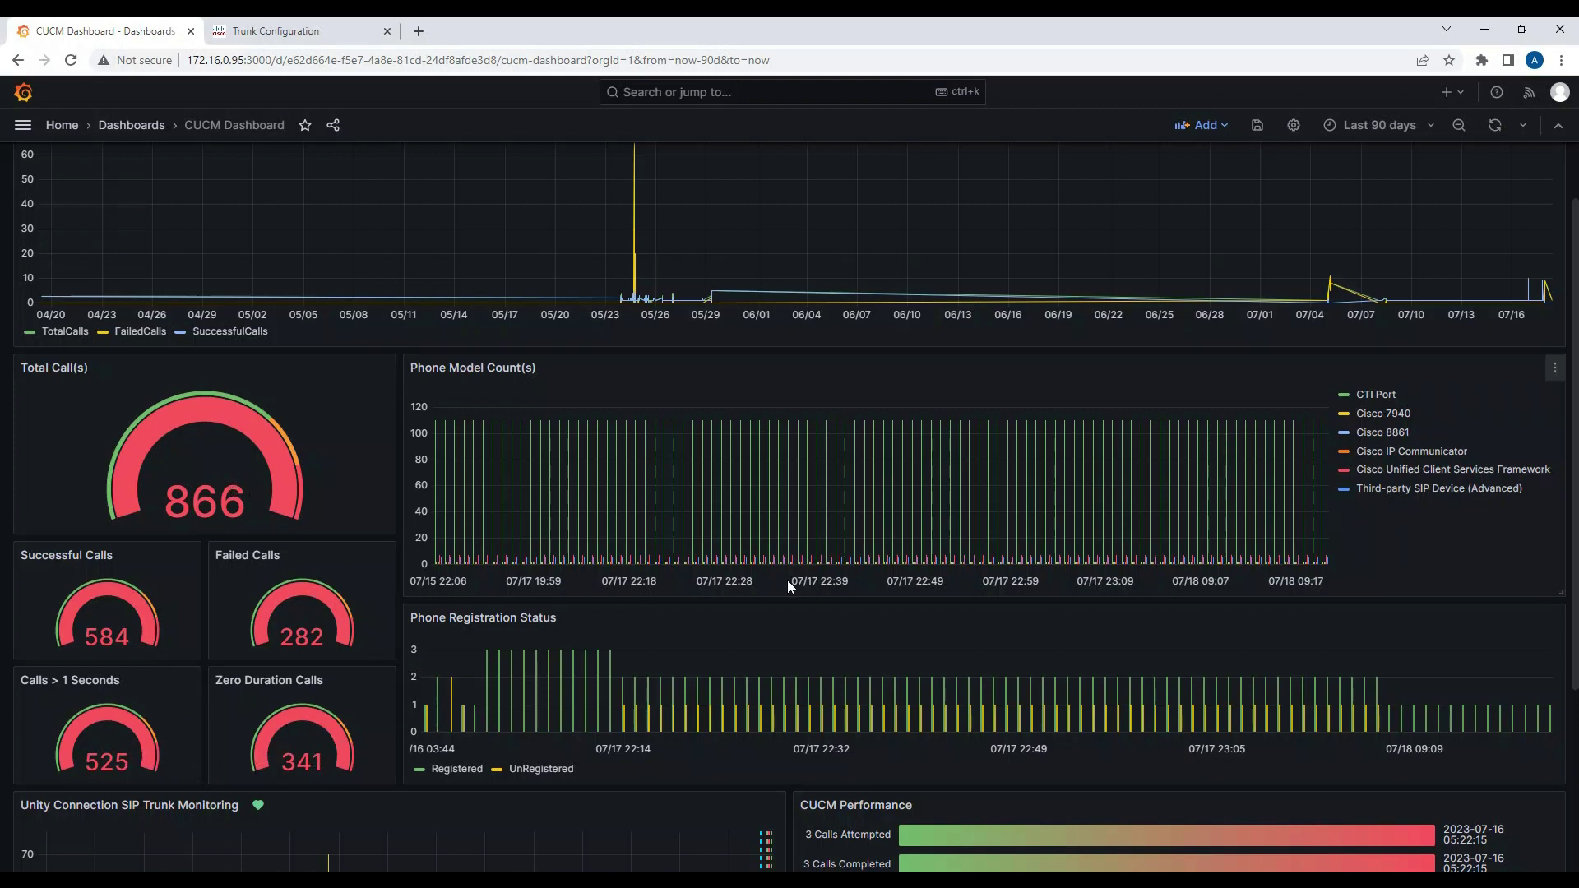
{"action": "scroll", "coordinate": [874, 367], "scroll_direction": "up", "scroll_amount": 1}
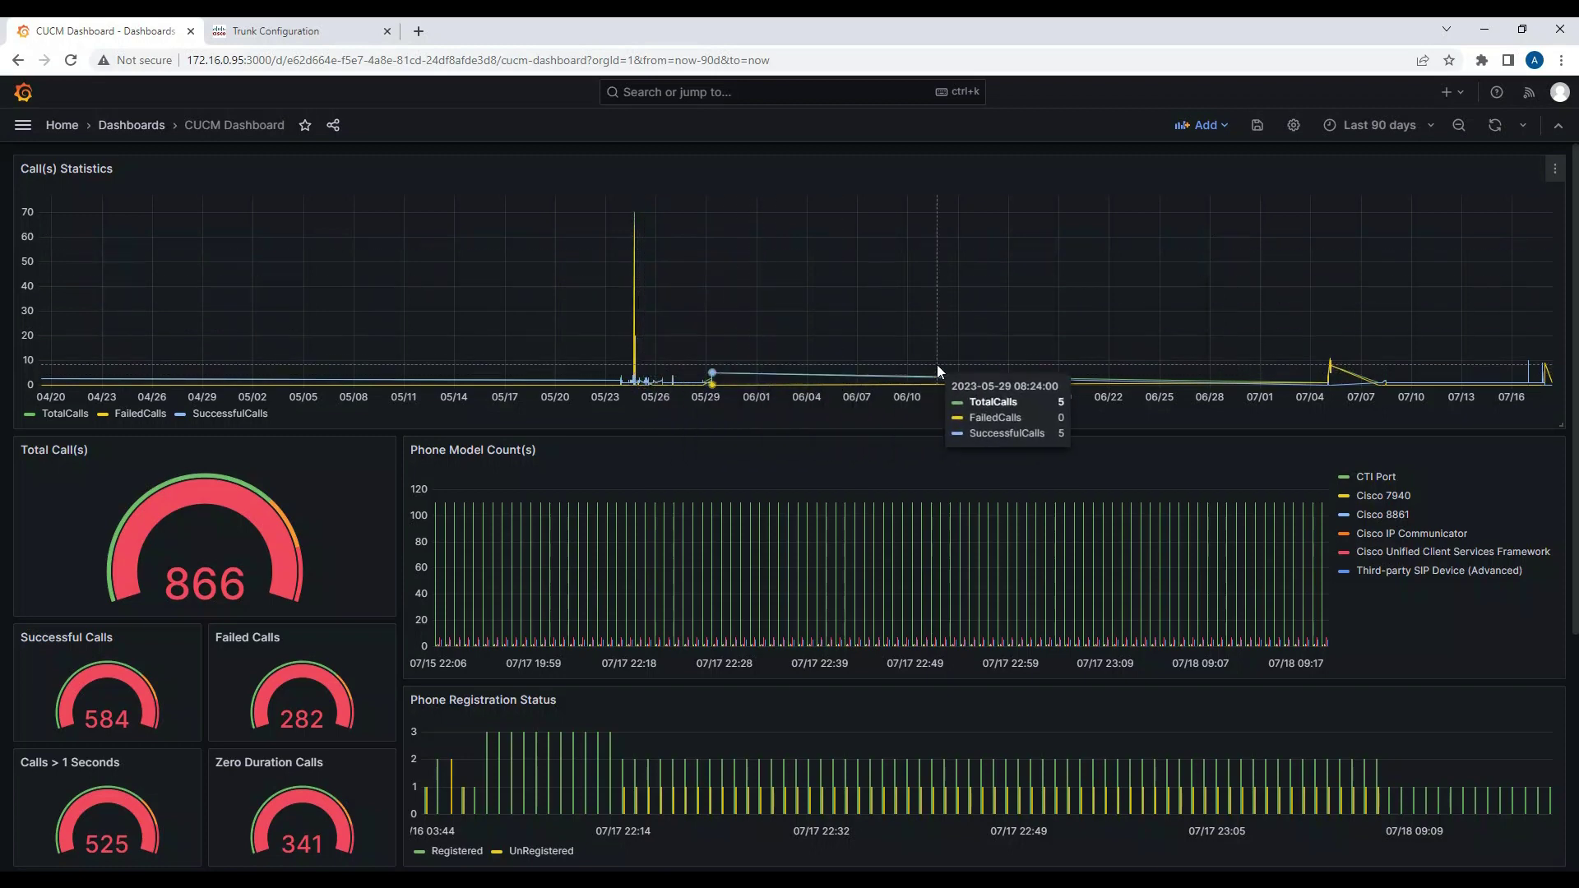
{"action": "scroll", "coordinate": [936, 364], "scroll_direction": "down", "scroll_amount": 2}
{"action": "scroll", "coordinate": [1060, 385], "scroll_direction": "down", "scroll_amount": 3}
{"action": "scroll", "coordinate": [1063, 384], "scroll_direction": "up", "scroll_amount": 5}
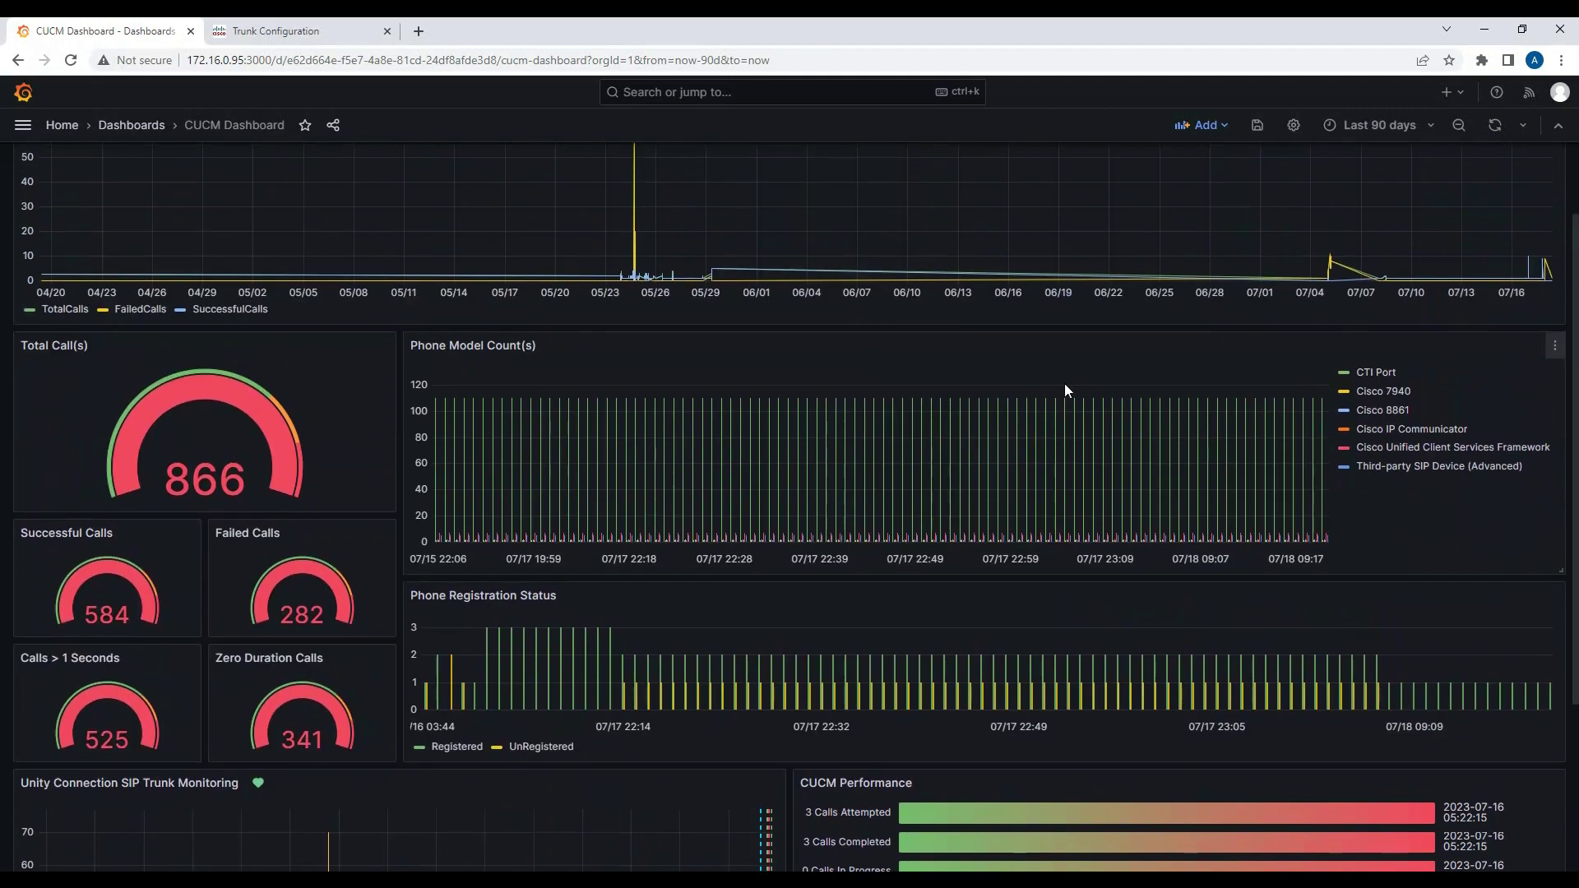
{"action": "left_click", "coordinate": [1406, 132]}
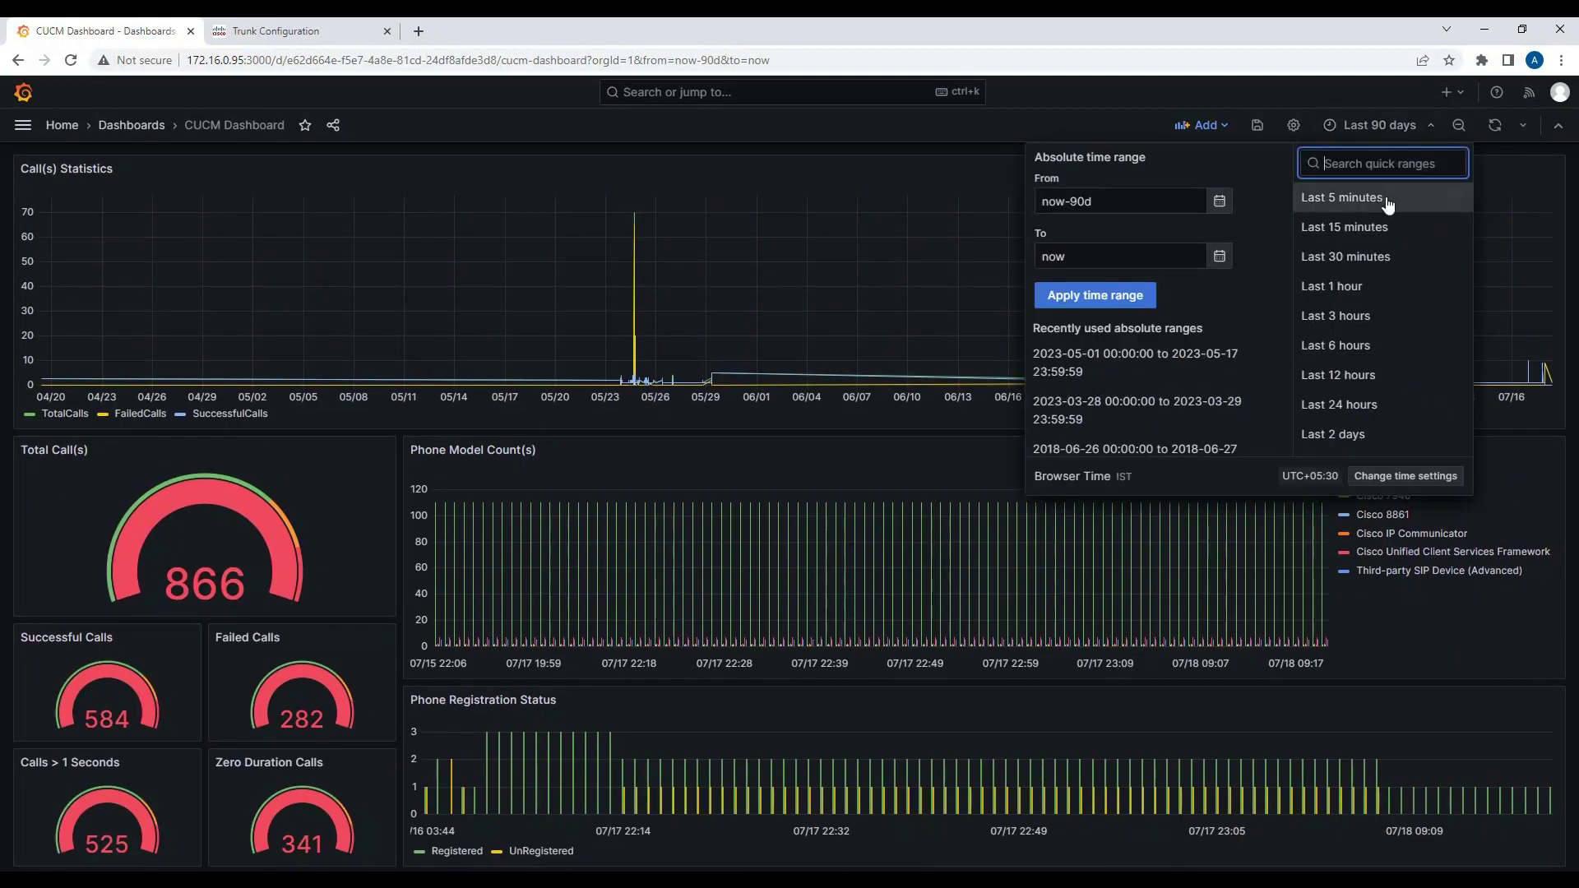
- Narrow the CUCM Dashboard's time range back to Last 5 minutes
{"action": "left_click", "coordinate": [1382, 227]}
{"action": "left_click", "coordinate": [1369, 127]}
{"action": "left_click", "coordinate": [1353, 196]}
{"action": "scroll", "coordinate": [1306, 271], "scroll_direction": "down", "scroll_amount": 1}
{"action": "scroll", "coordinate": [1305, 273], "scroll_direction": "down", "scroll_amount": 3}
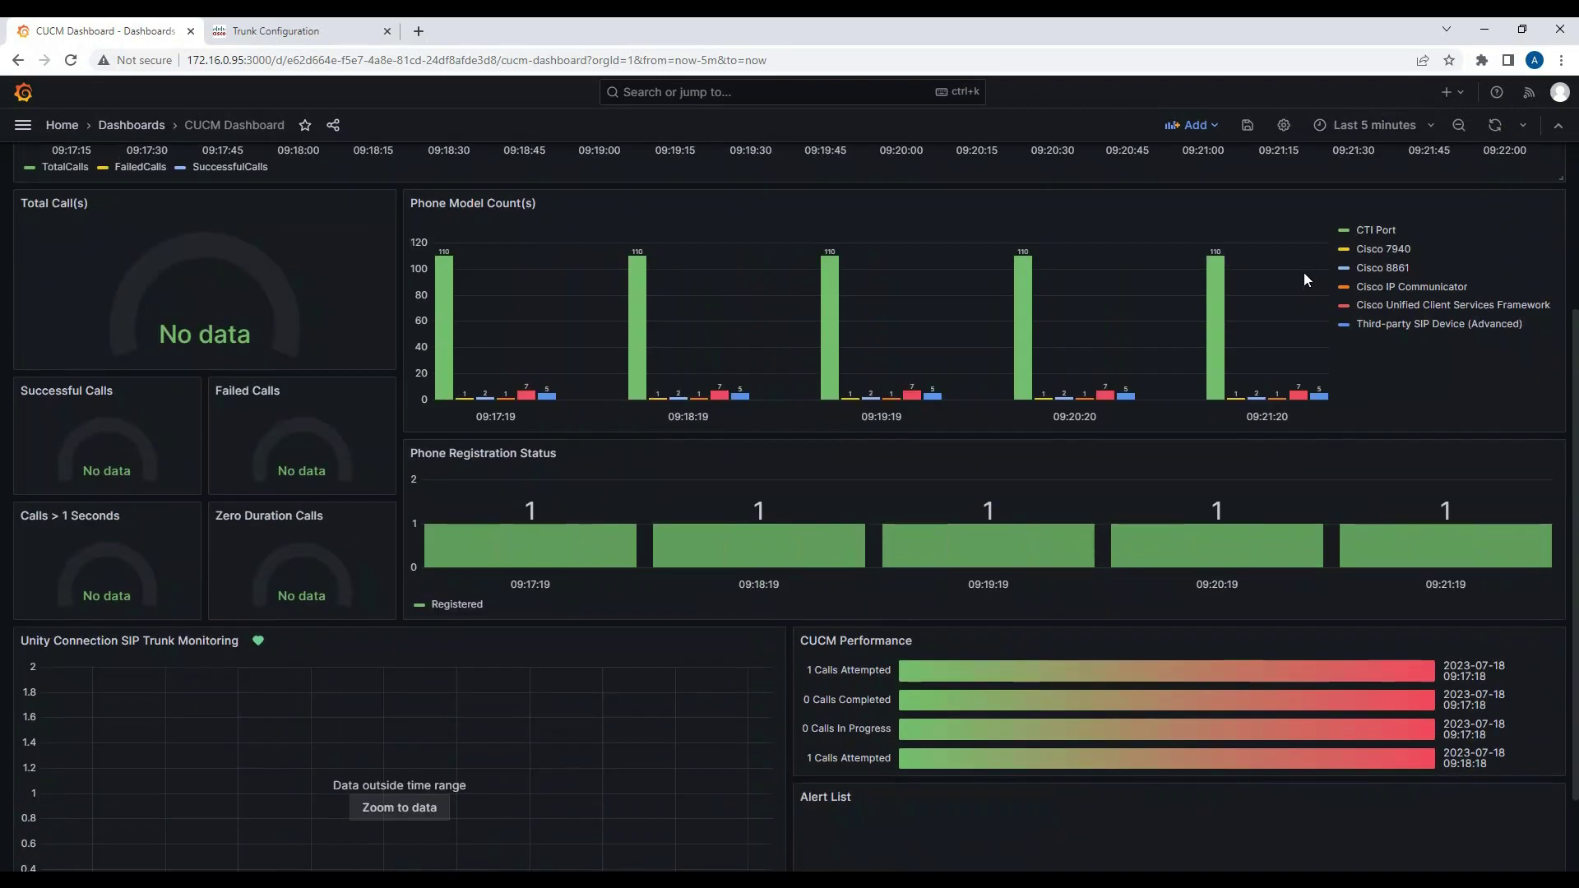
- Inspect the Phone Model Count(s) and Phone Registration Status bar values
{"action": "mouse_move", "coordinate": [1217, 360]}
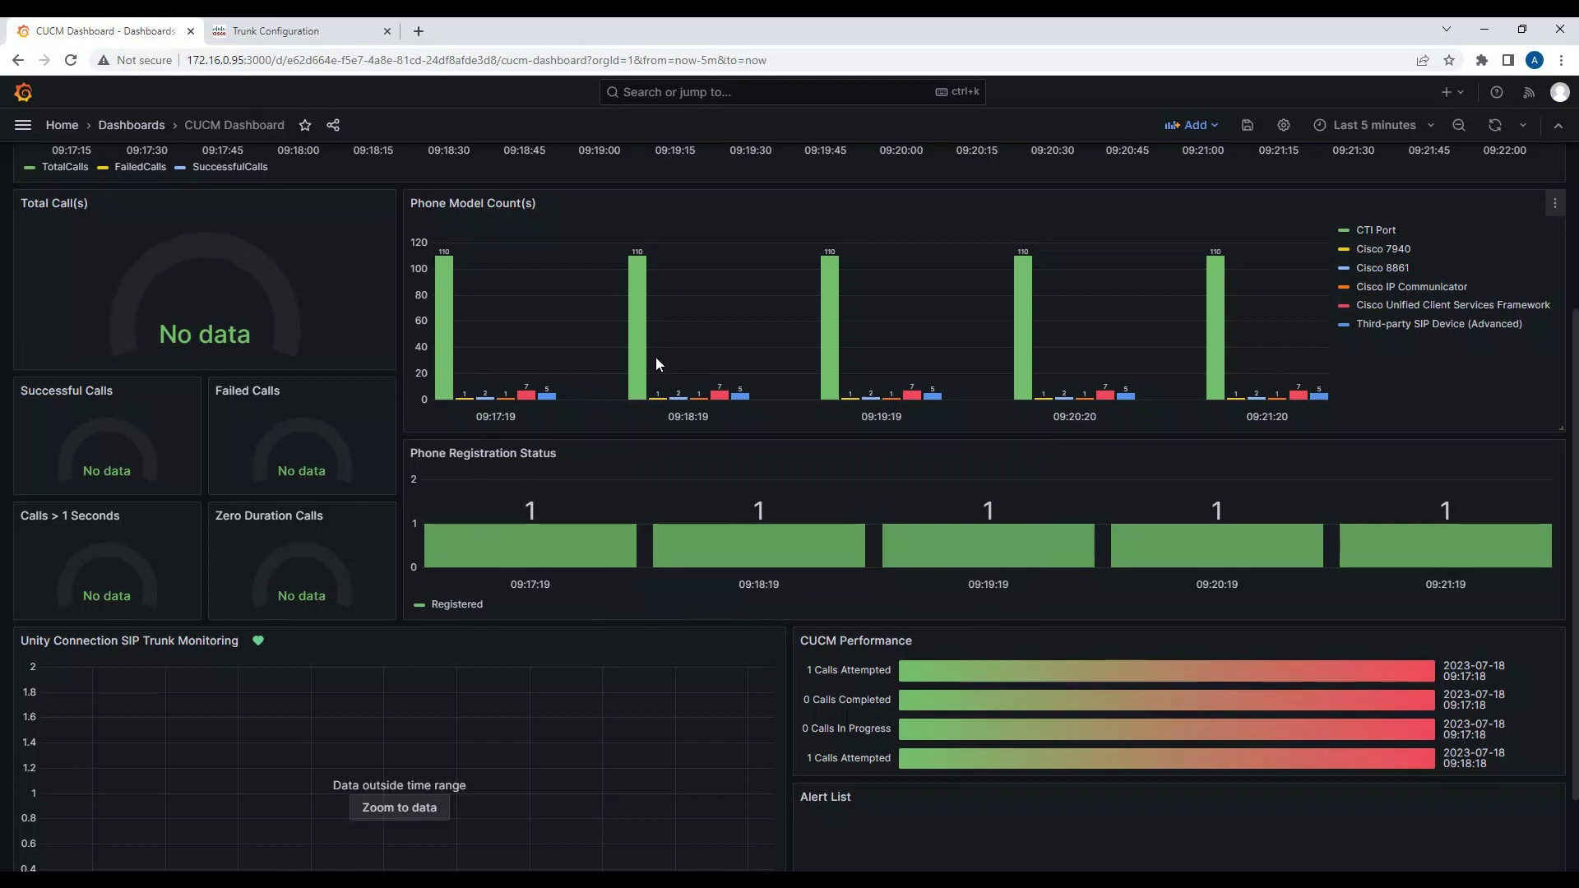
{"action": "mouse_move", "coordinate": [643, 342]}
{"action": "scroll", "coordinate": [1281, 412], "scroll_direction": "down", "scroll_amount": 1}
{"action": "mouse_move", "coordinate": [1398, 459]}
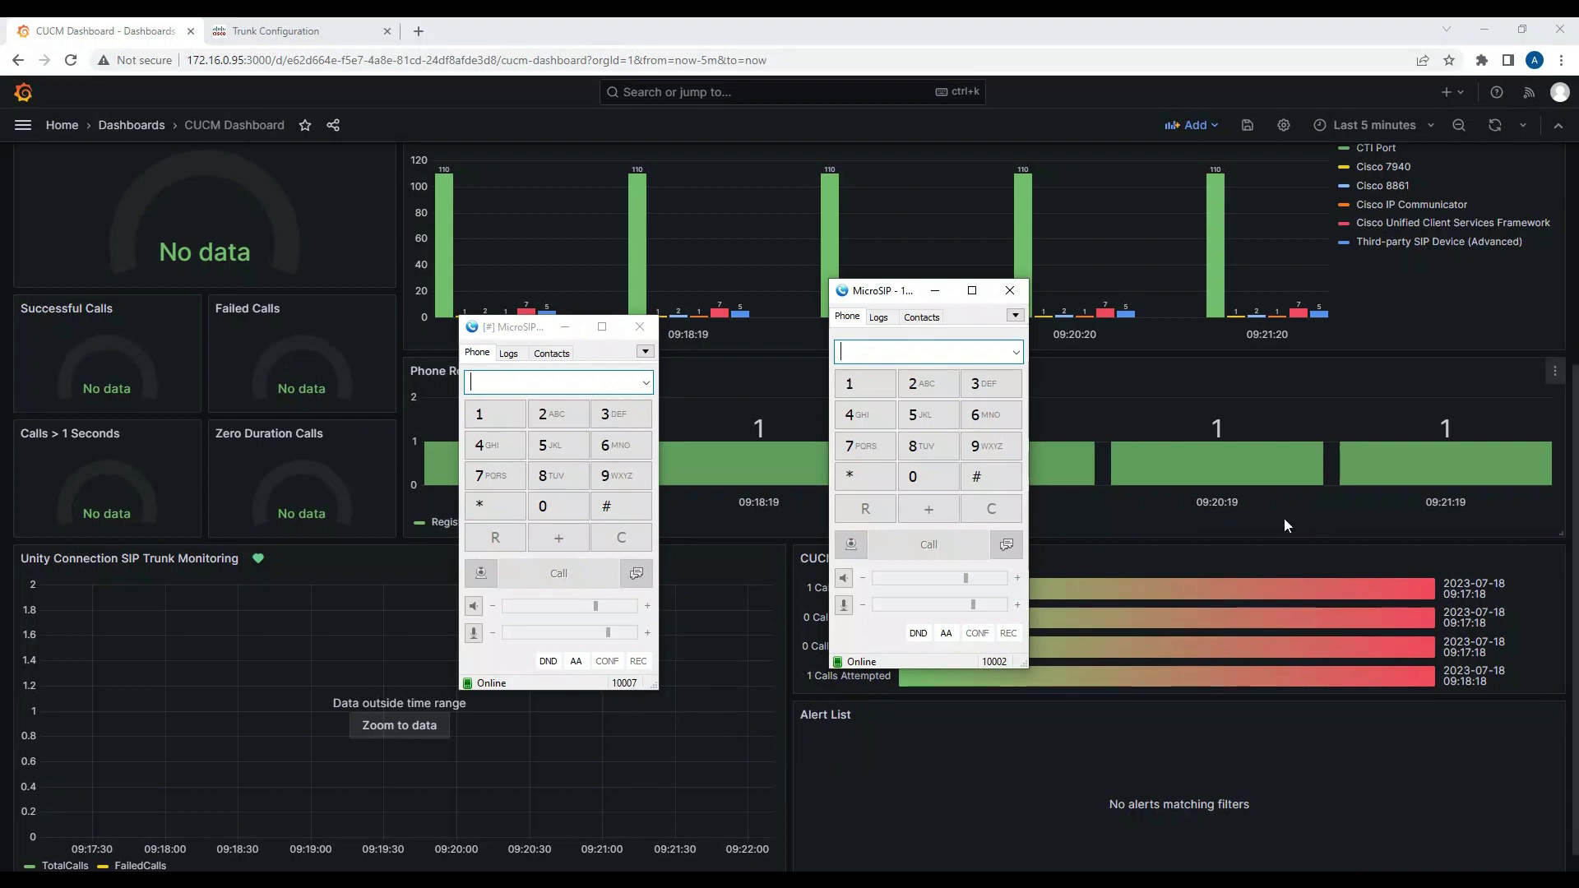
- Bring the browser forward so both MicroSIP softphones sit behind the Grafana dashboard
{"action": "mouse_move", "coordinate": [1463, 474]}
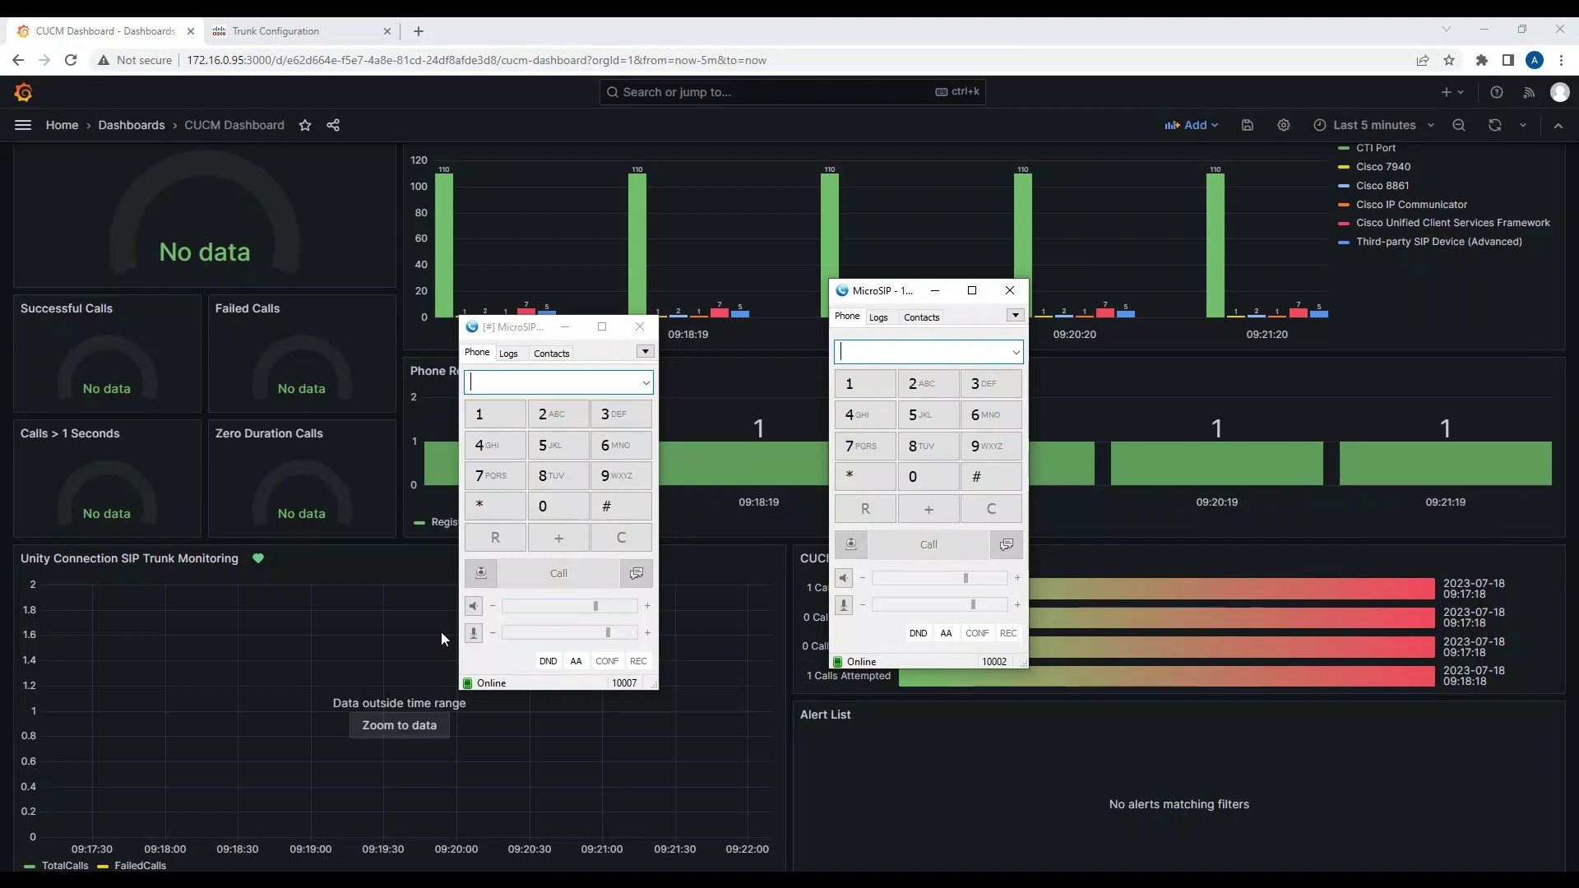
{"action": "left_click", "coordinate": [1296, 506]}
{"action": "scroll", "coordinate": [1296, 506], "scroll_direction": "down", "scroll_amount": 1}
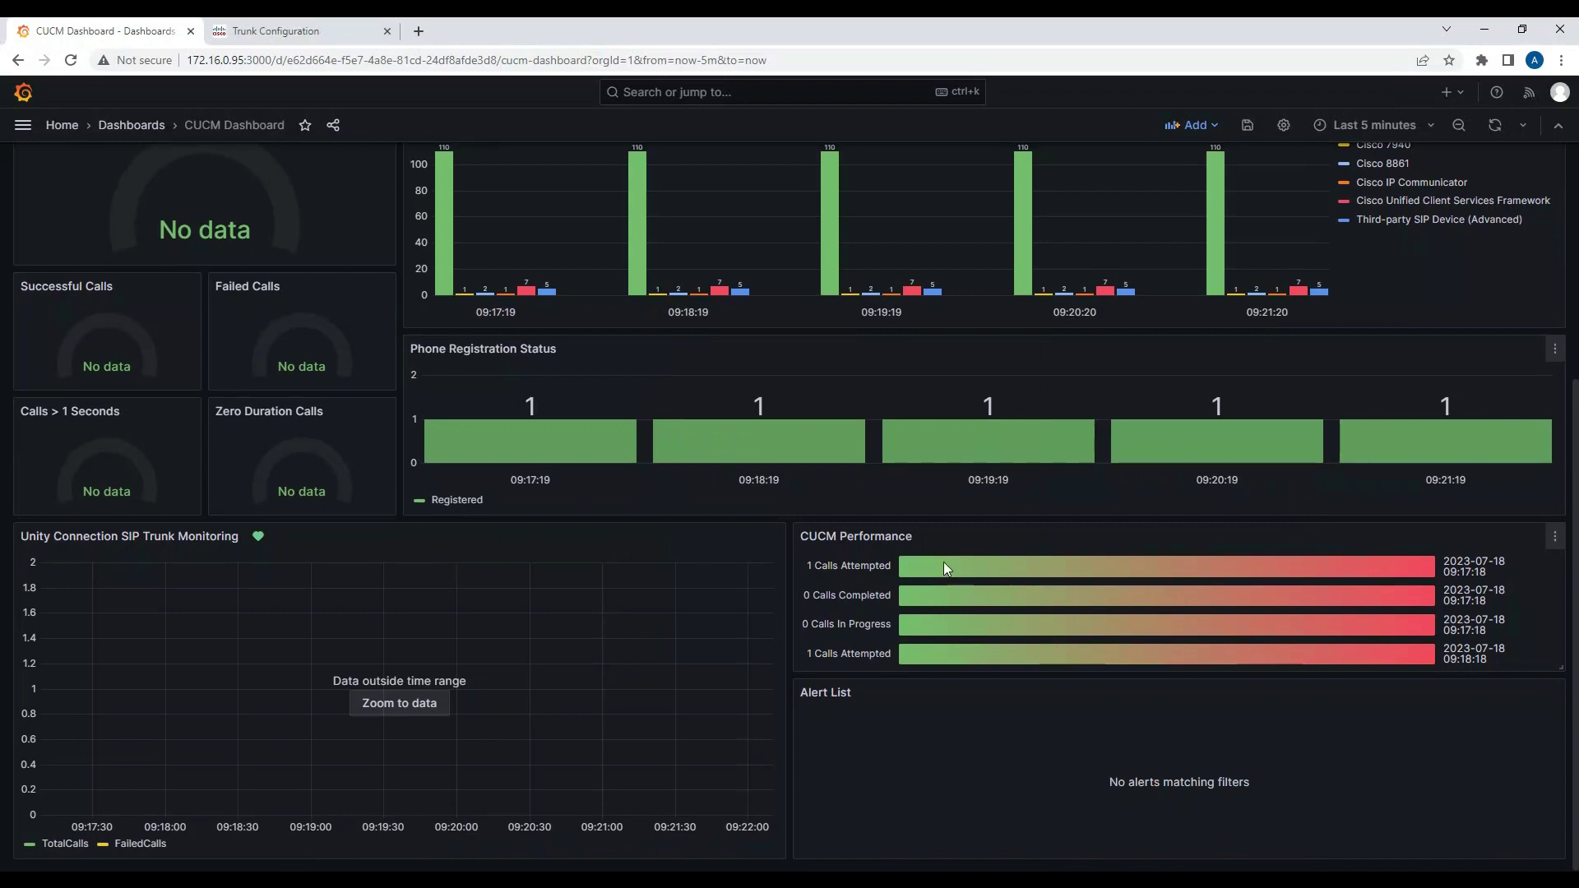
{"action": "scroll", "coordinate": [944, 561], "scroll_direction": "up", "scroll_amount": 3}
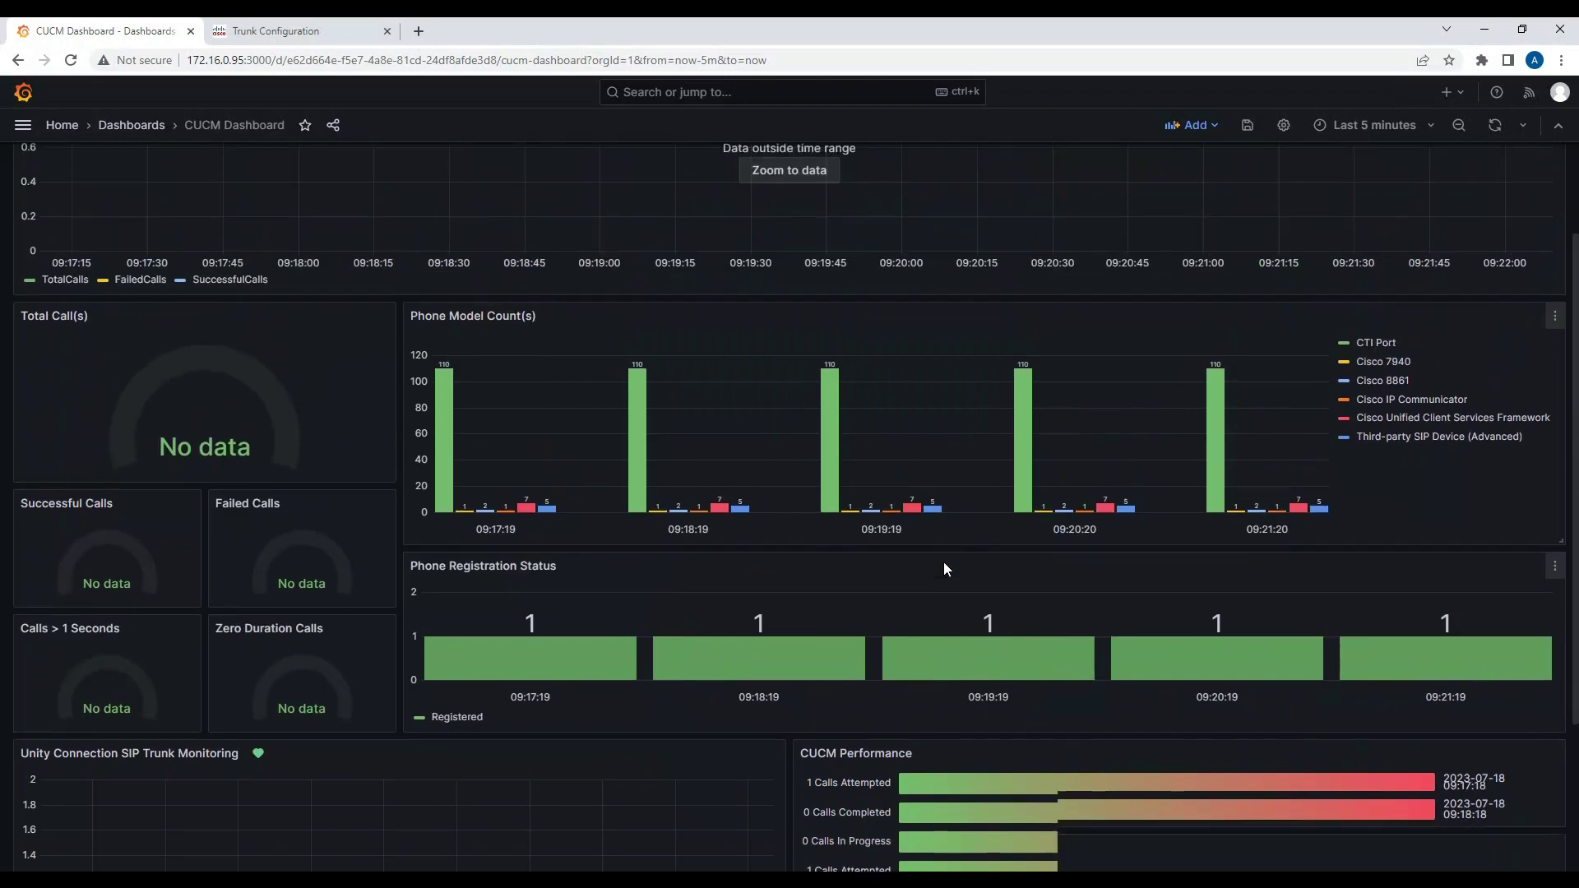
{"action": "scroll", "coordinate": [944, 561], "scroll_direction": "down", "scroll_amount": 3}
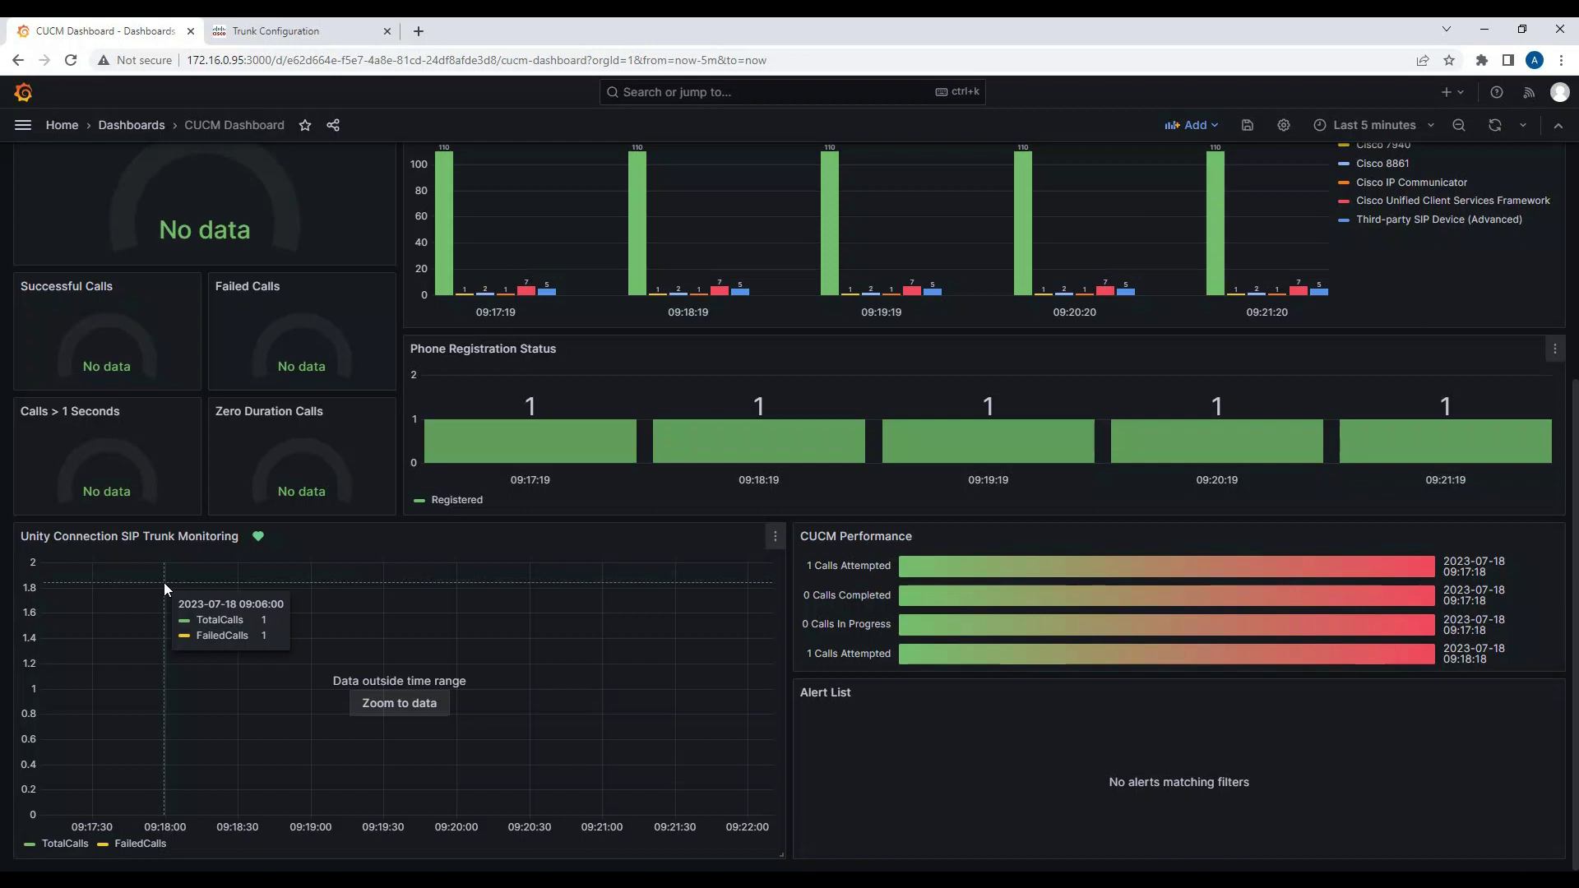
{"action": "scroll", "coordinate": [161, 591], "scroll_direction": "up", "scroll_amount": 5}
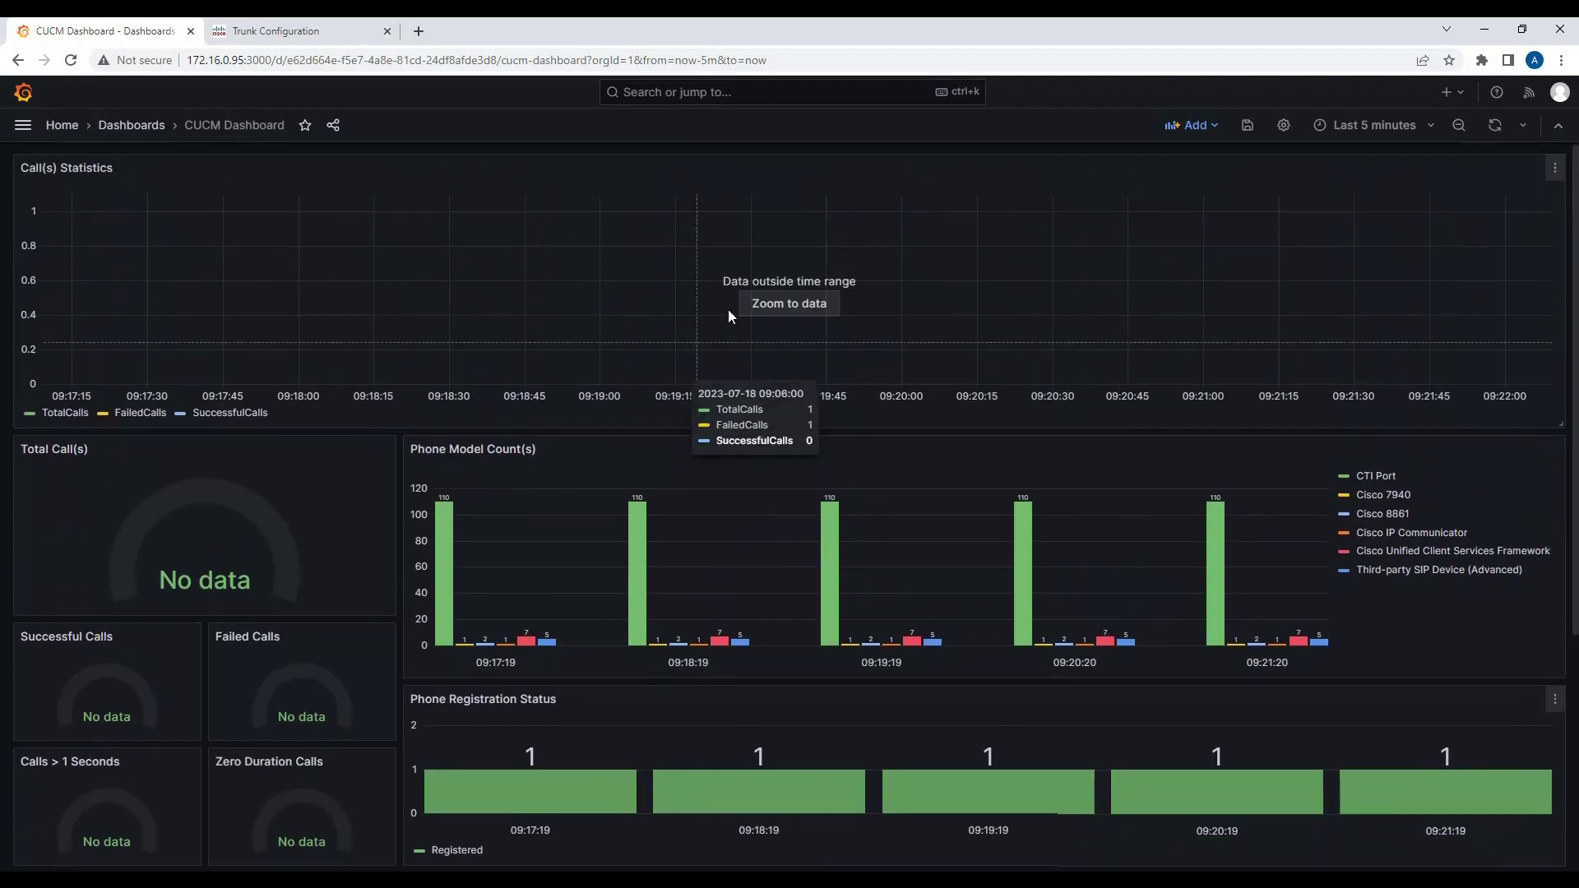
{"action": "left_click", "coordinate": [1390, 131]}
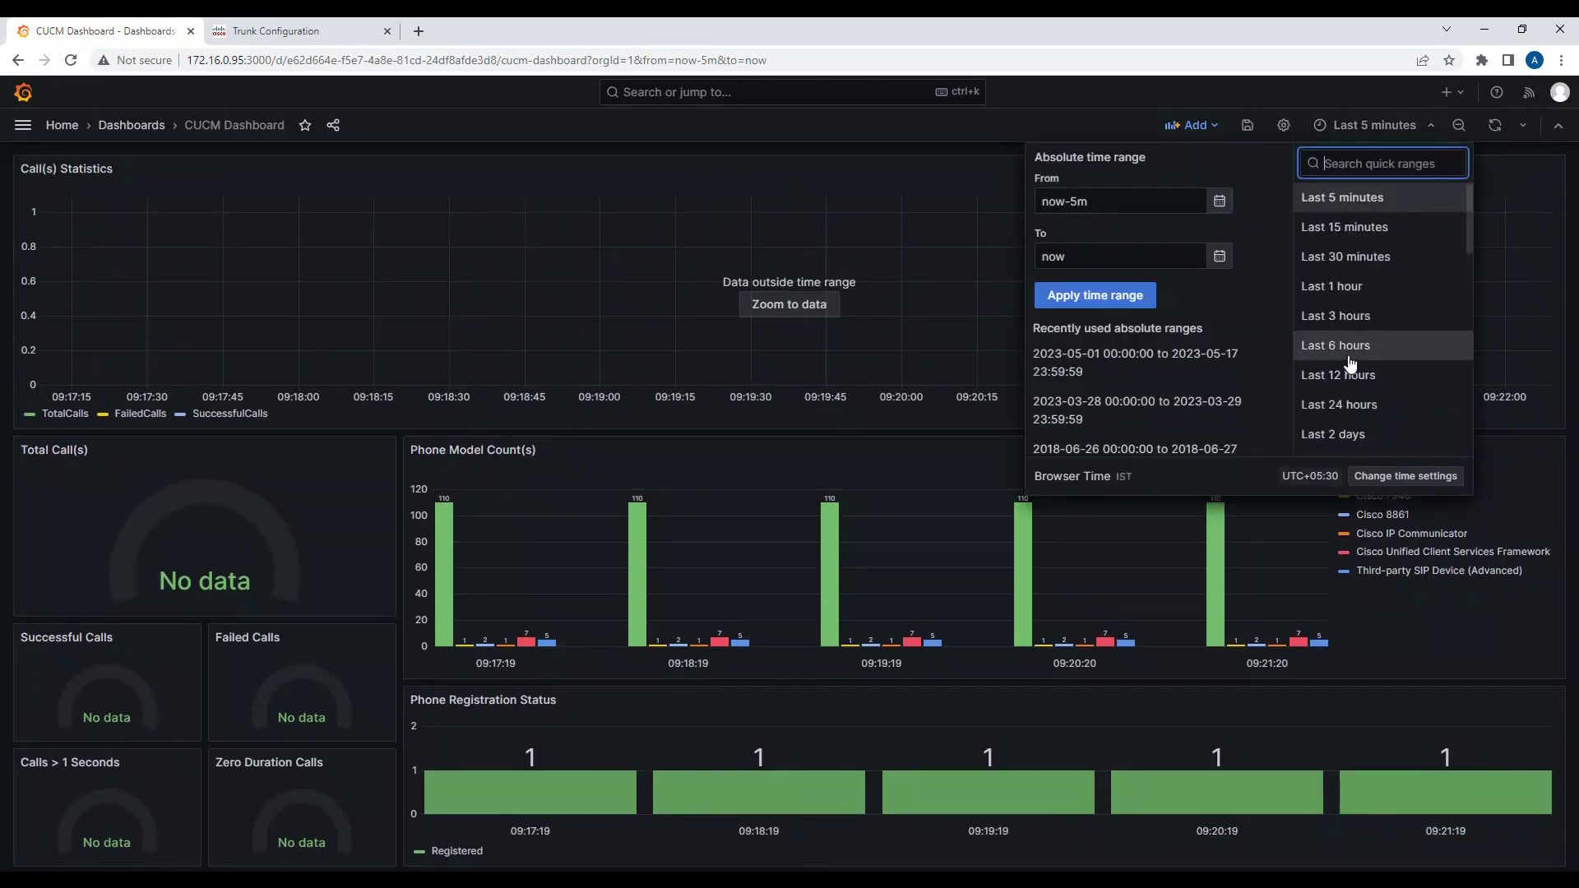
- Switch the dashboard to Last 1 year and review 7315 calls: 1362 successful, 5953 failed
{"action": "scroll", "coordinate": [1353, 362], "scroll_direction": "down", "scroll_amount": 4}
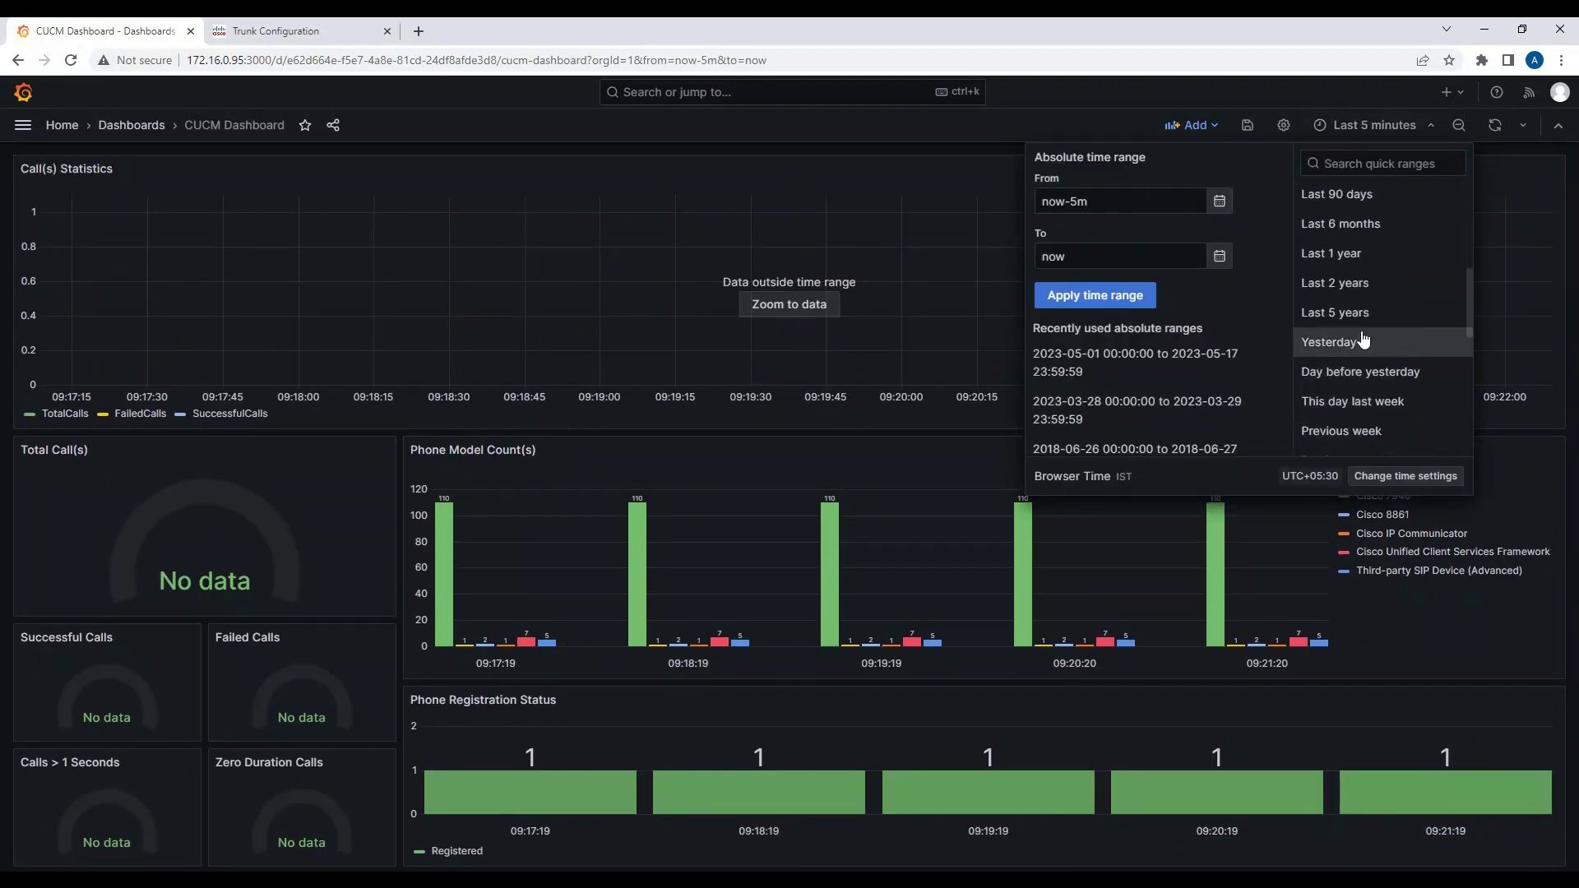
{"action": "left_click", "coordinate": [1332, 253]}
{"action": "scroll", "coordinate": [882, 466], "scroll_direction": "down", "scroll_amount": 4}
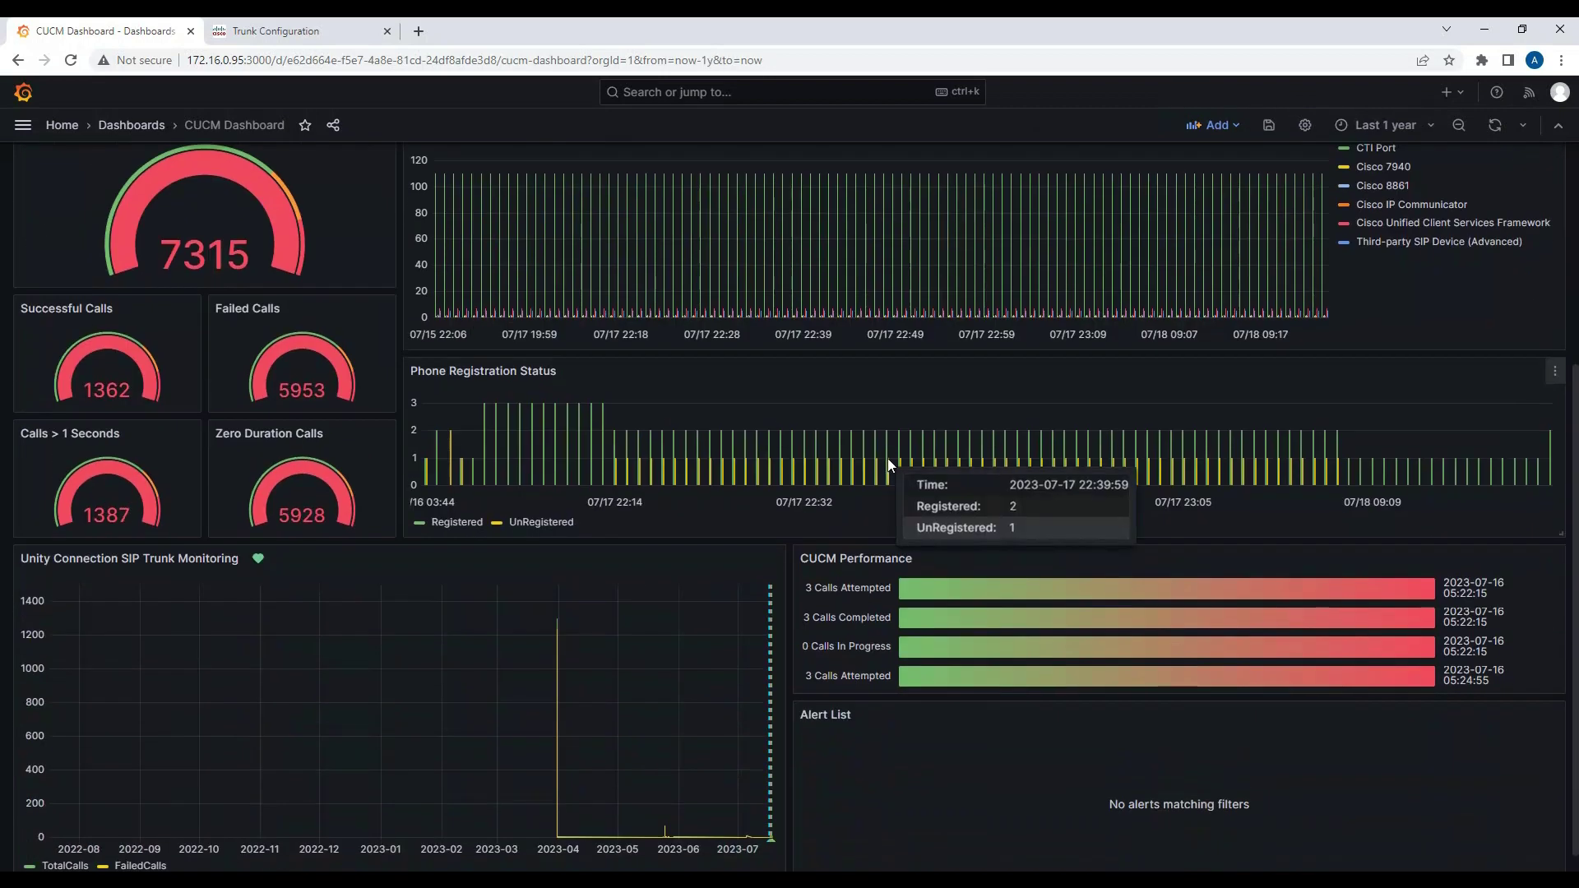
{"action": "scroll", "coordinate": [245, 250], "scroll_direction": "up", "scroll_amount": 1}
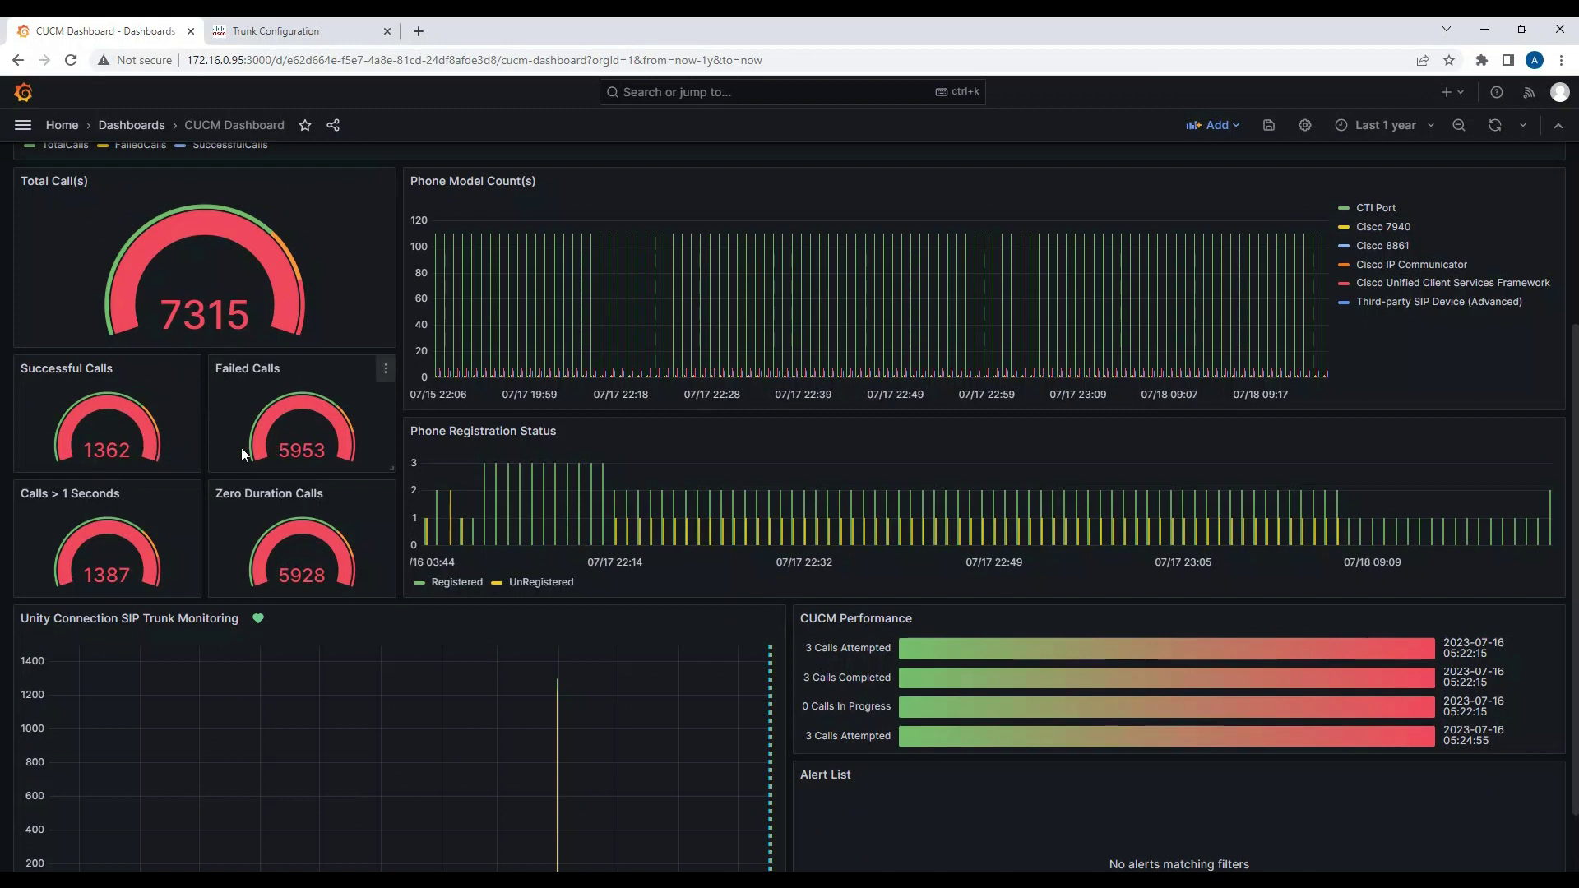
{"action": "scroll", "coordinate": [302, 457], "scroll_direction": "down", "scroll_amount": 1}
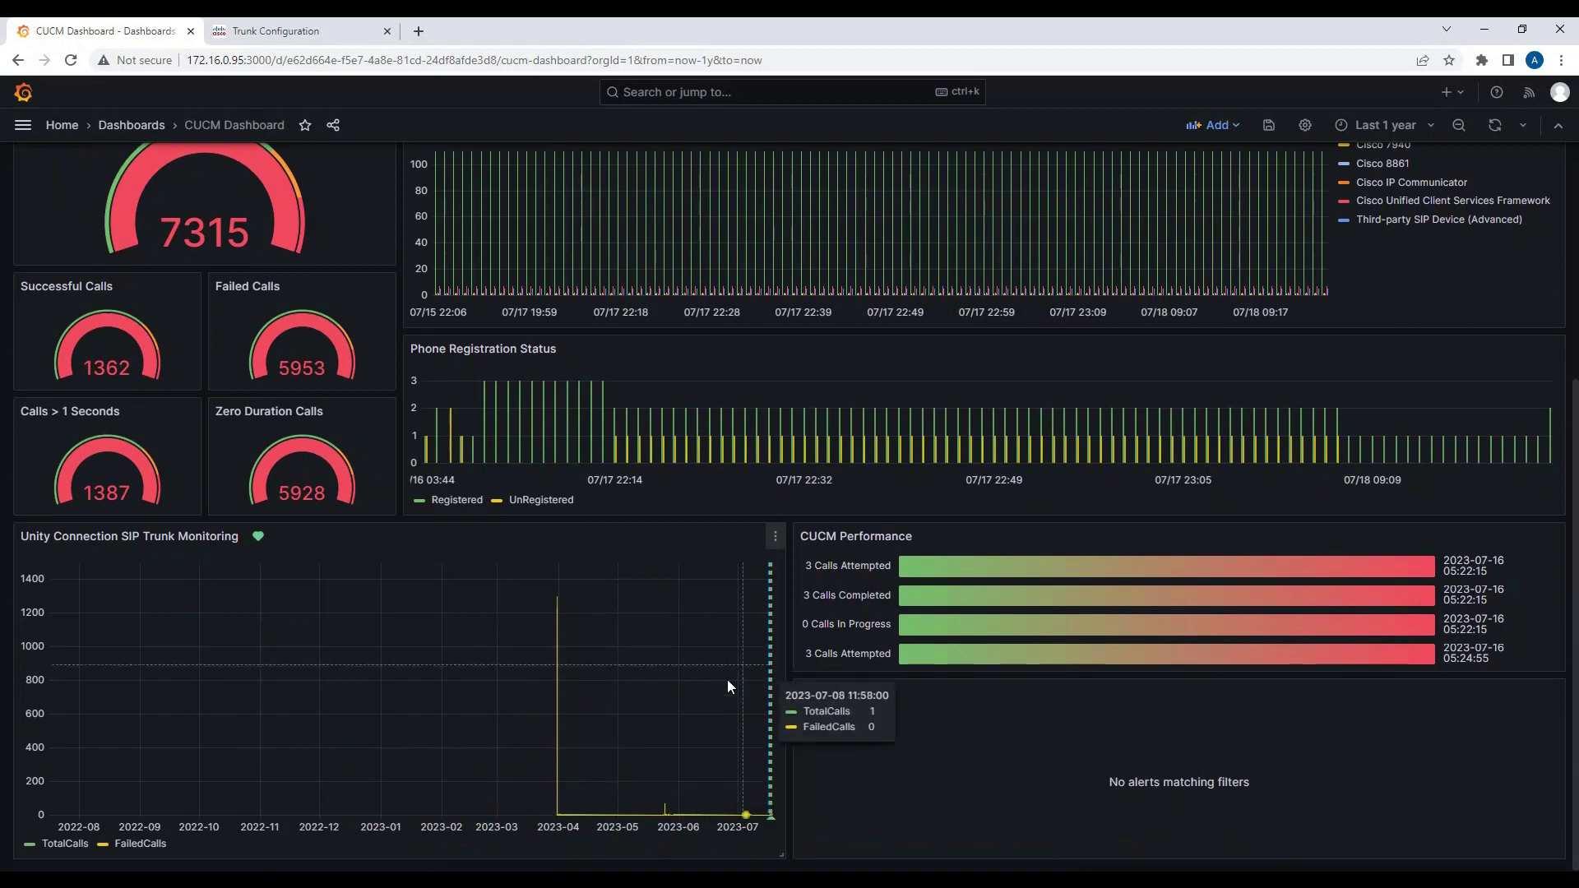
{"action": "scroll", "coordinate": [727, 680], "scroll_direction": "up", "scroll_amount": 4}
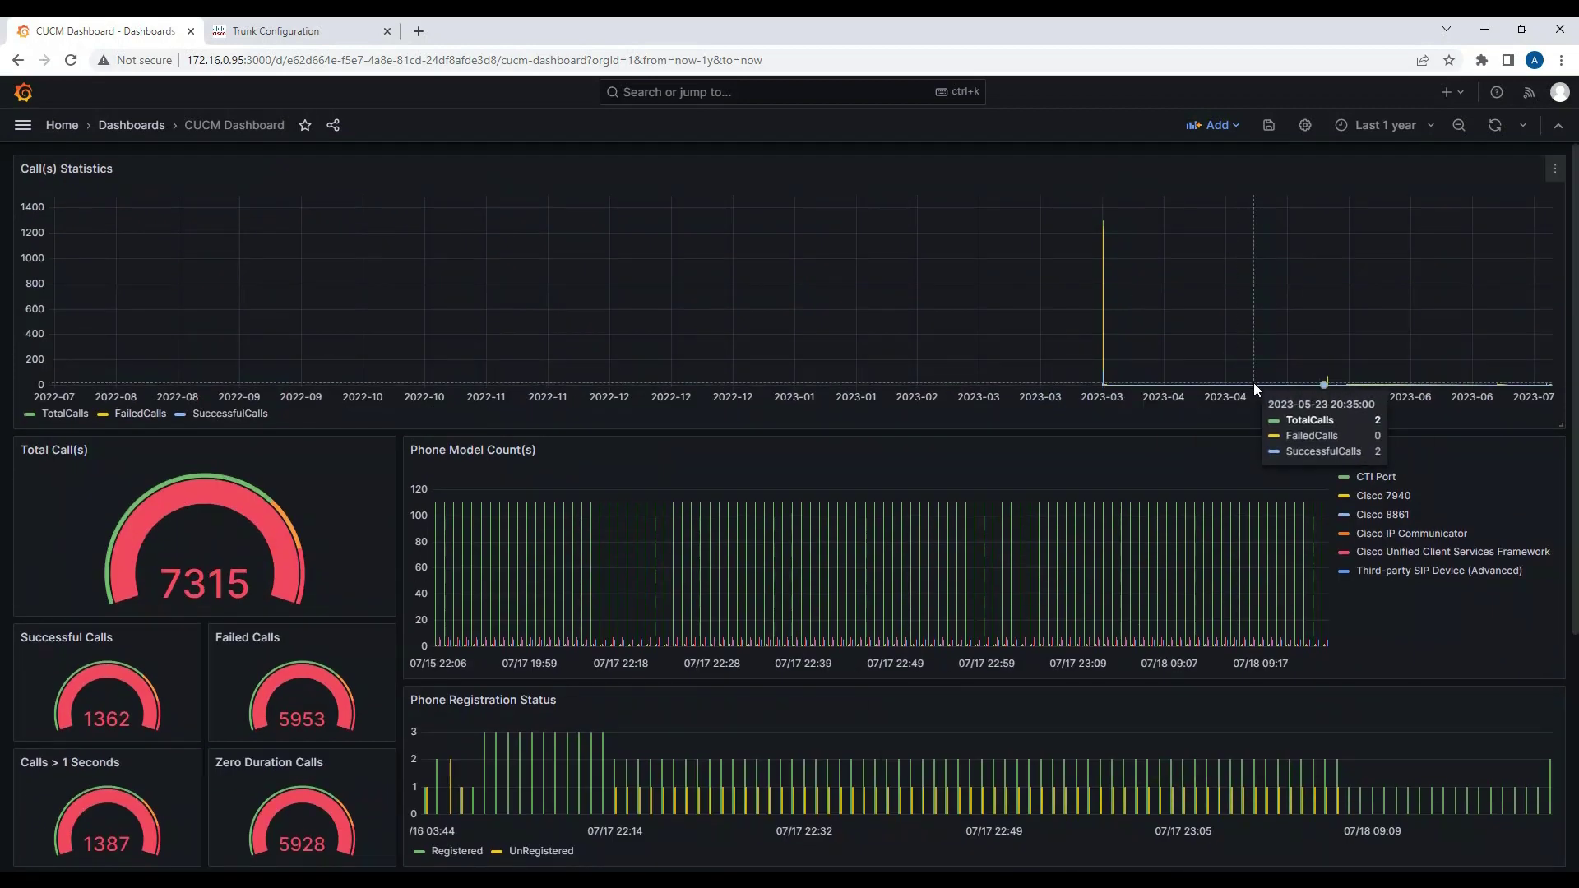
- Set the CUCM Dashboard time range back to Last 5 minutes
{"action": "left_click", "coordinate": [1388, 125]}
{"action": "left_click", "coordinate": [1380, 198]}
{"action": "scroll", "coordinate": [1256, 365], "scroll_direction": "down", "scroll_amount": 3}
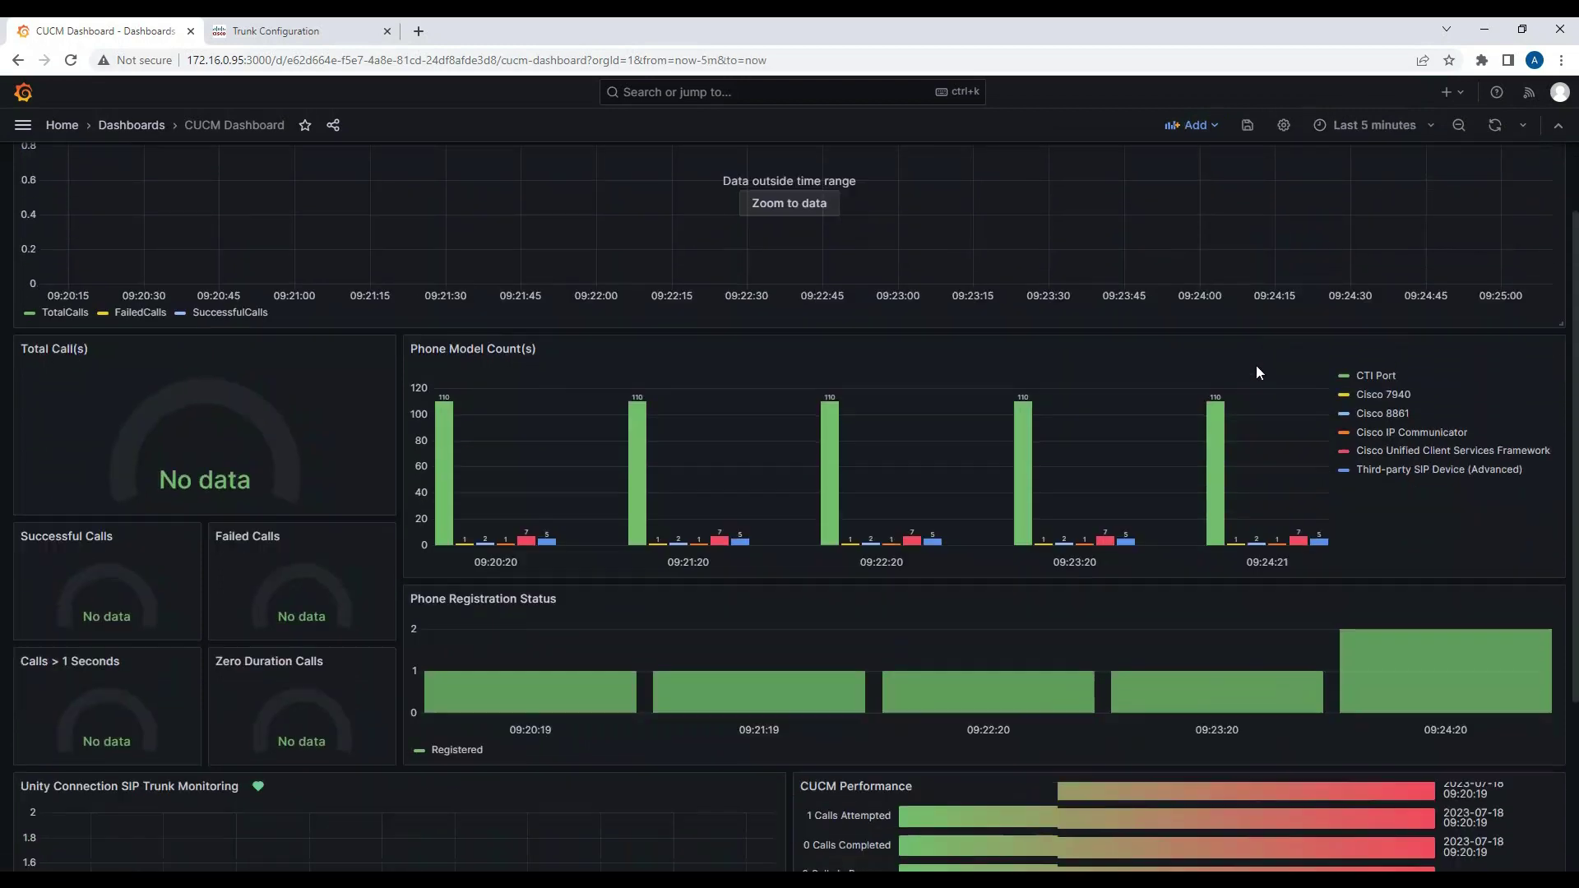
- Confirm Phone Registration Status shows 2 registered at 09:24:20, then bring the MicroSIP softphones forward
{"action": "mouse_move", "coordinate": [1403, 491]}
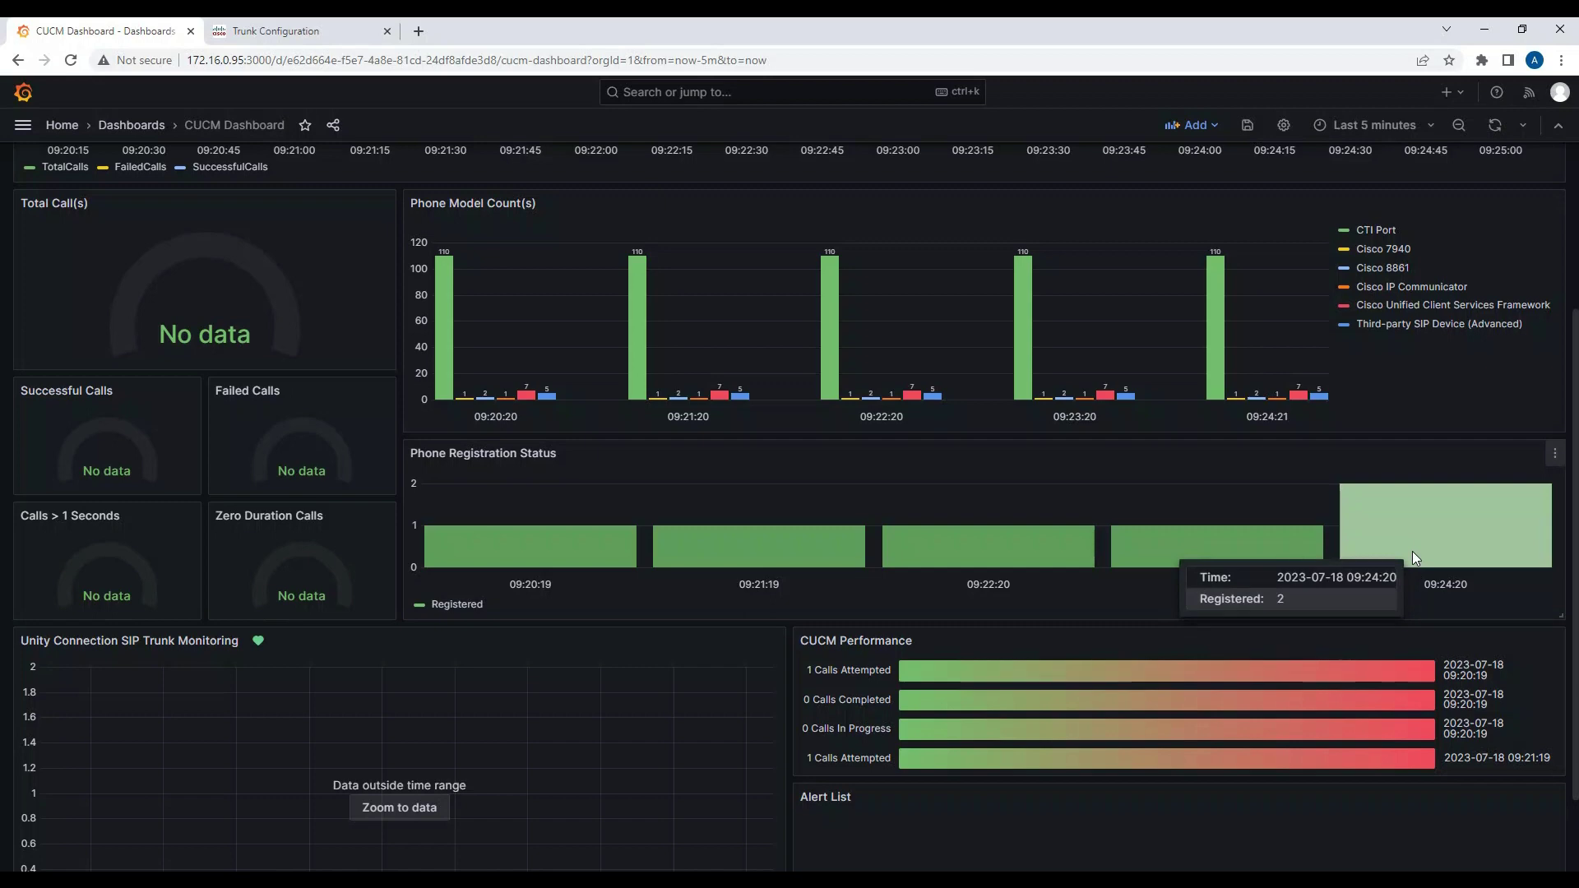
{"action": "scroll", "coordinate": [1414, 555], "scroll_direction": "up", "scroll_amount": 2}
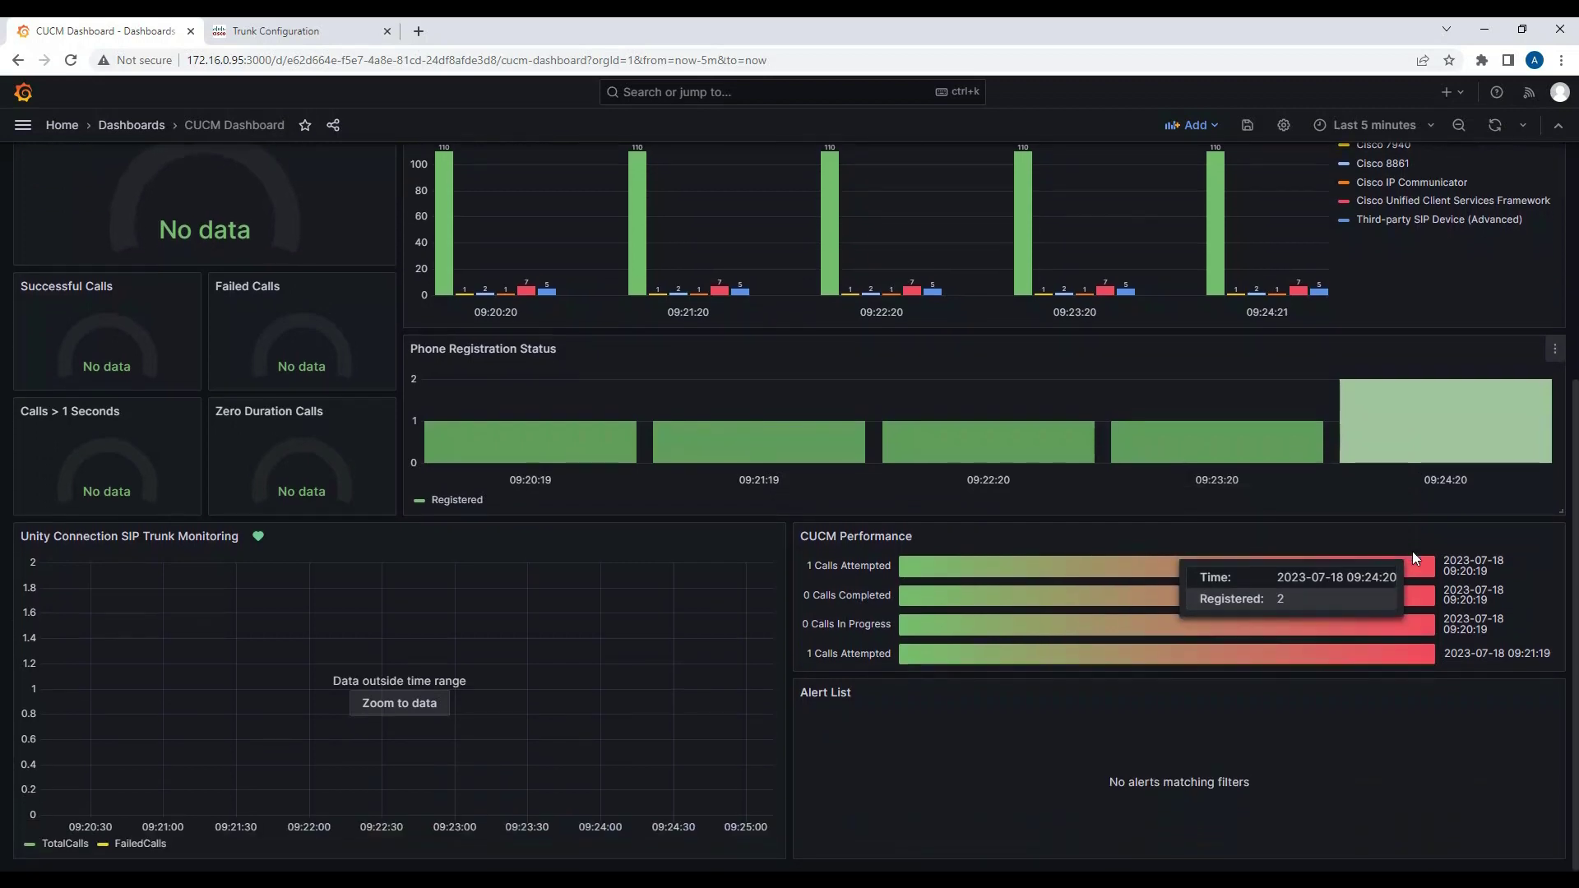
{"action": "scroll", "coordinate": [1413, 537], "scroll_direction": "up", "scroll_amount": 2}
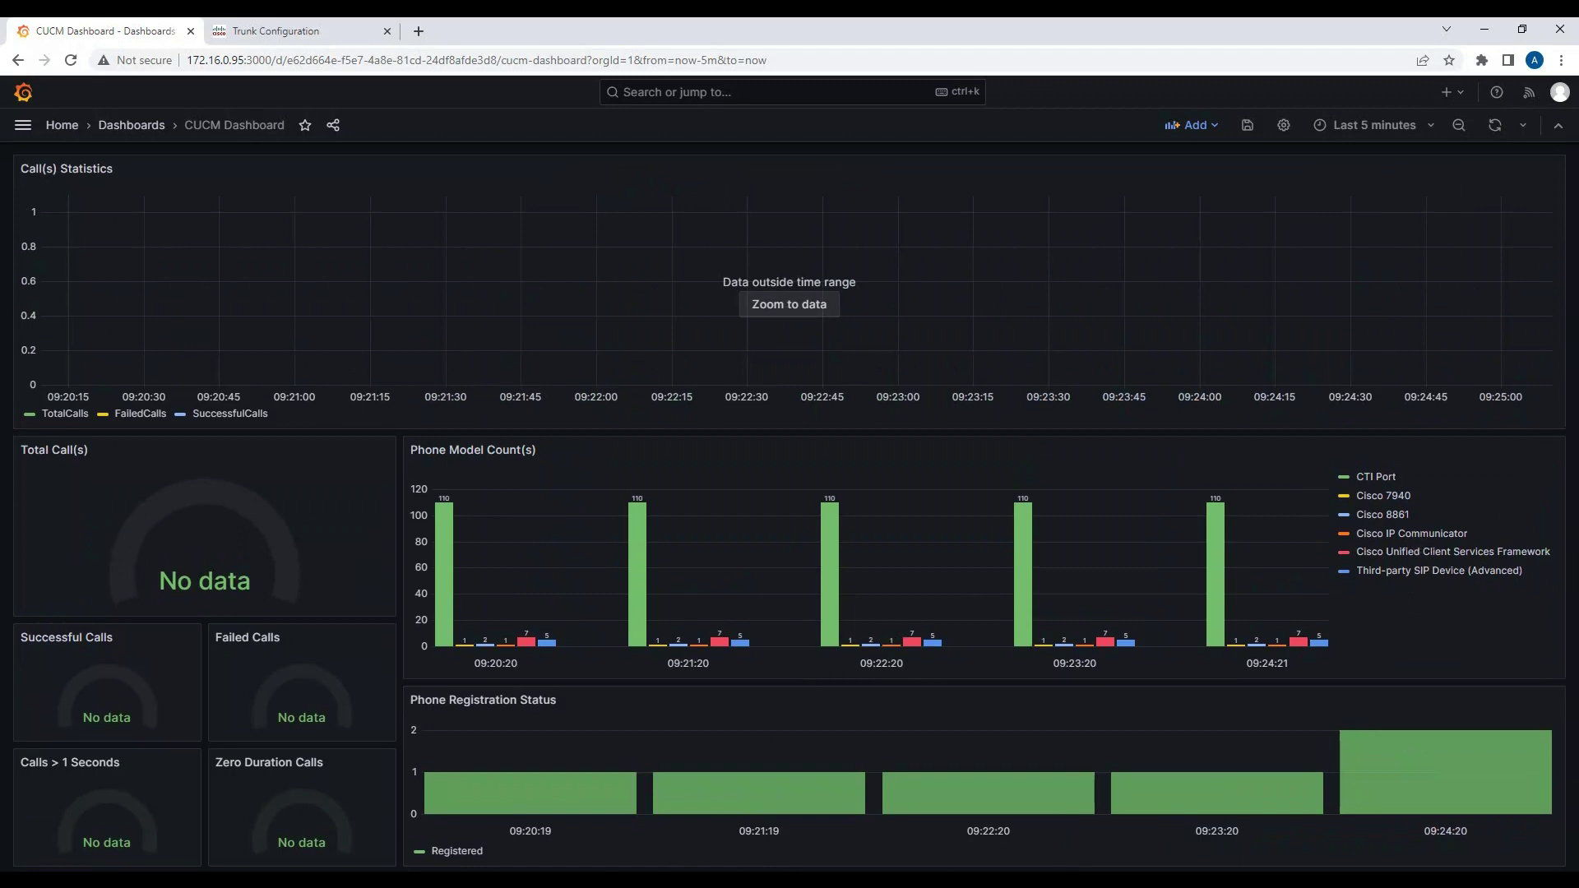
{"action": "key", "text": "alt+Tab"}
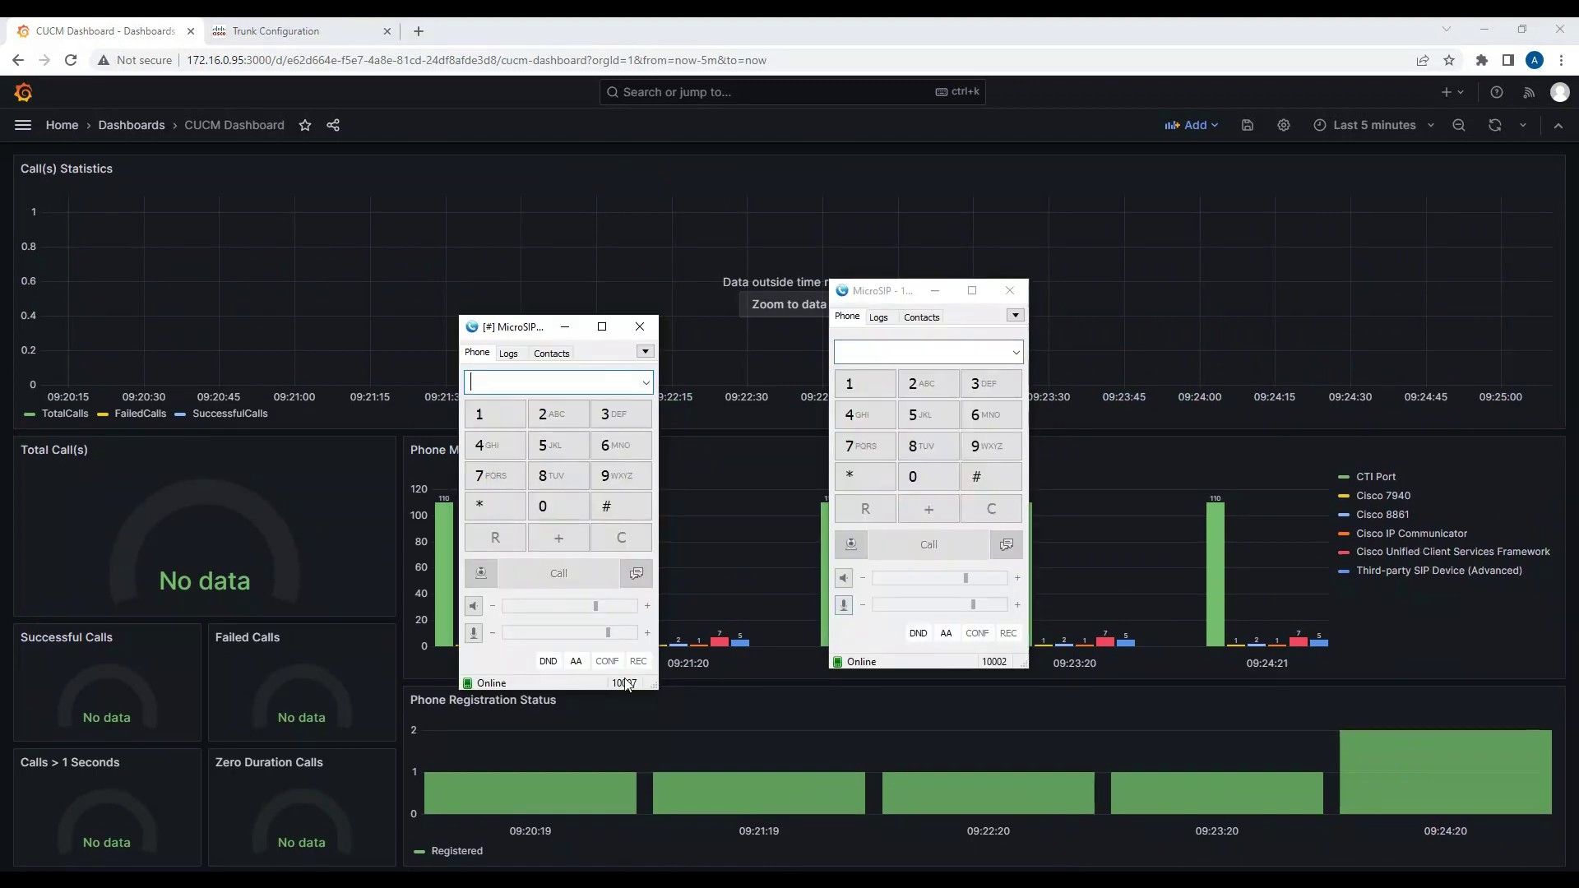